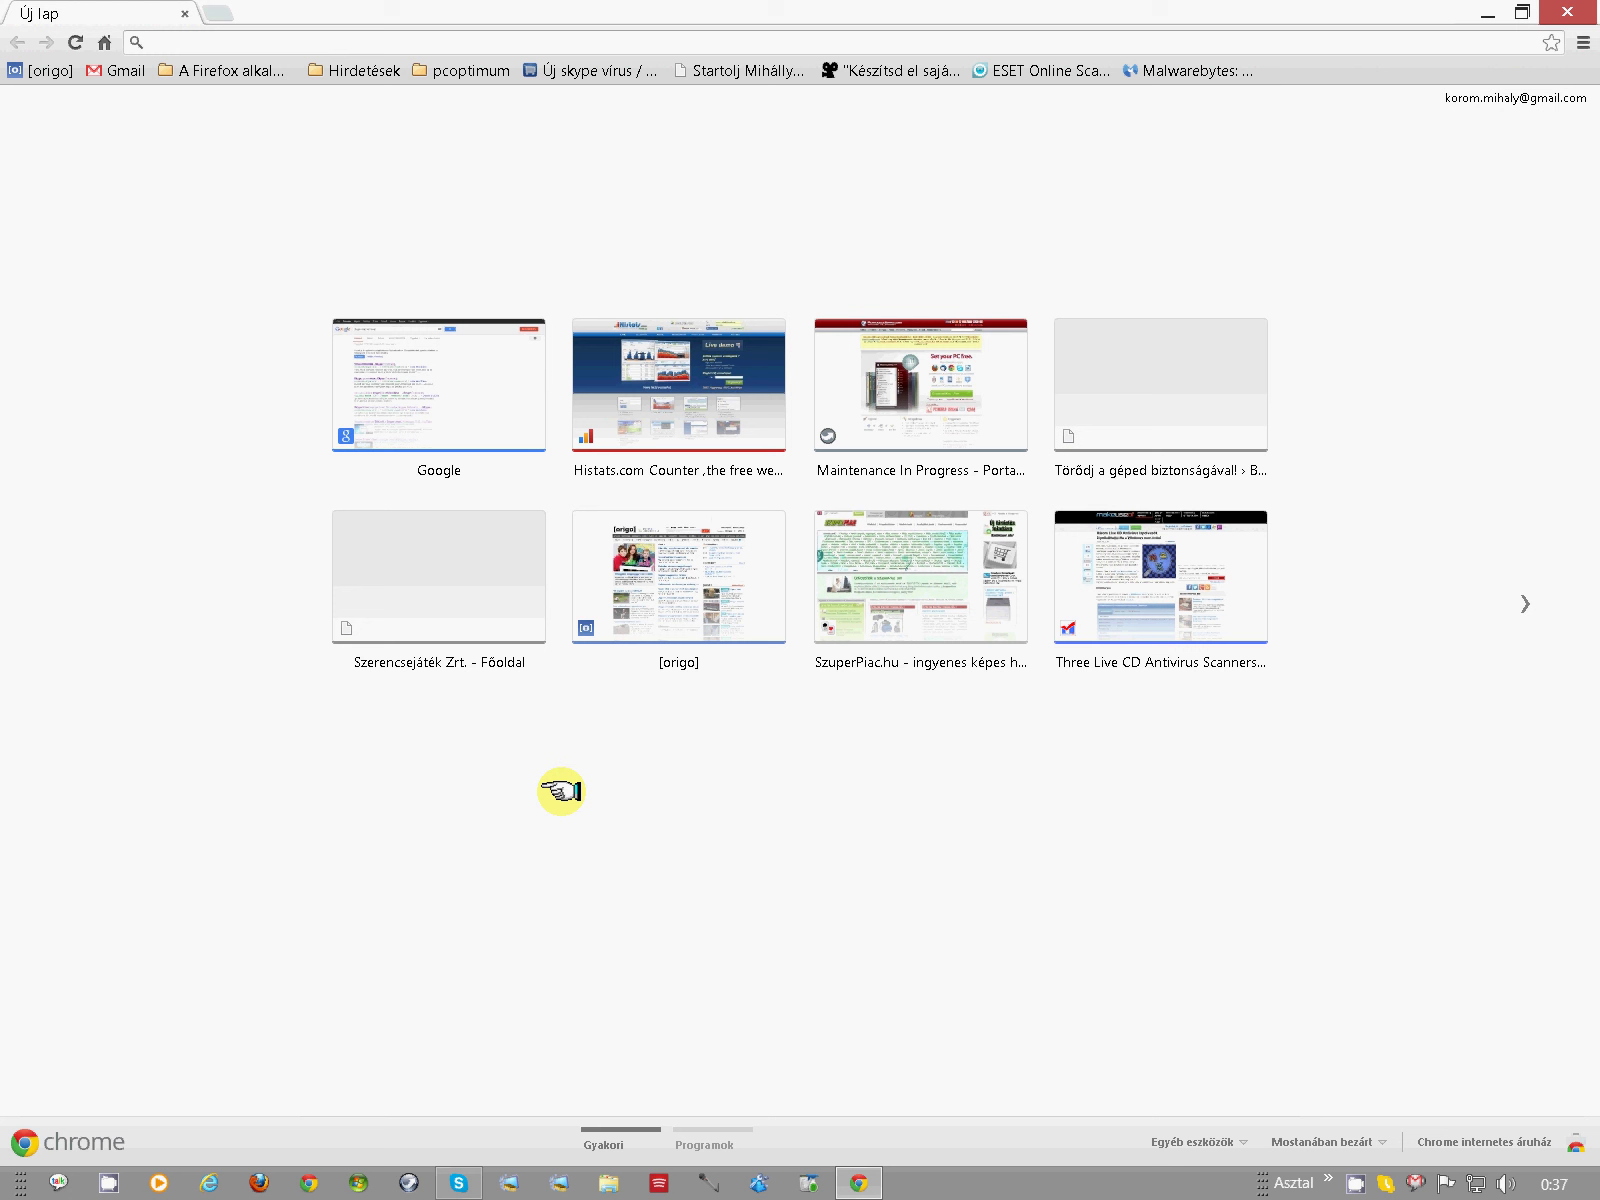
Step: Search Google for "portable apps" and open the PortableApps.com website from the results
{"action": "left_click", "coordinate": [420, 412]}
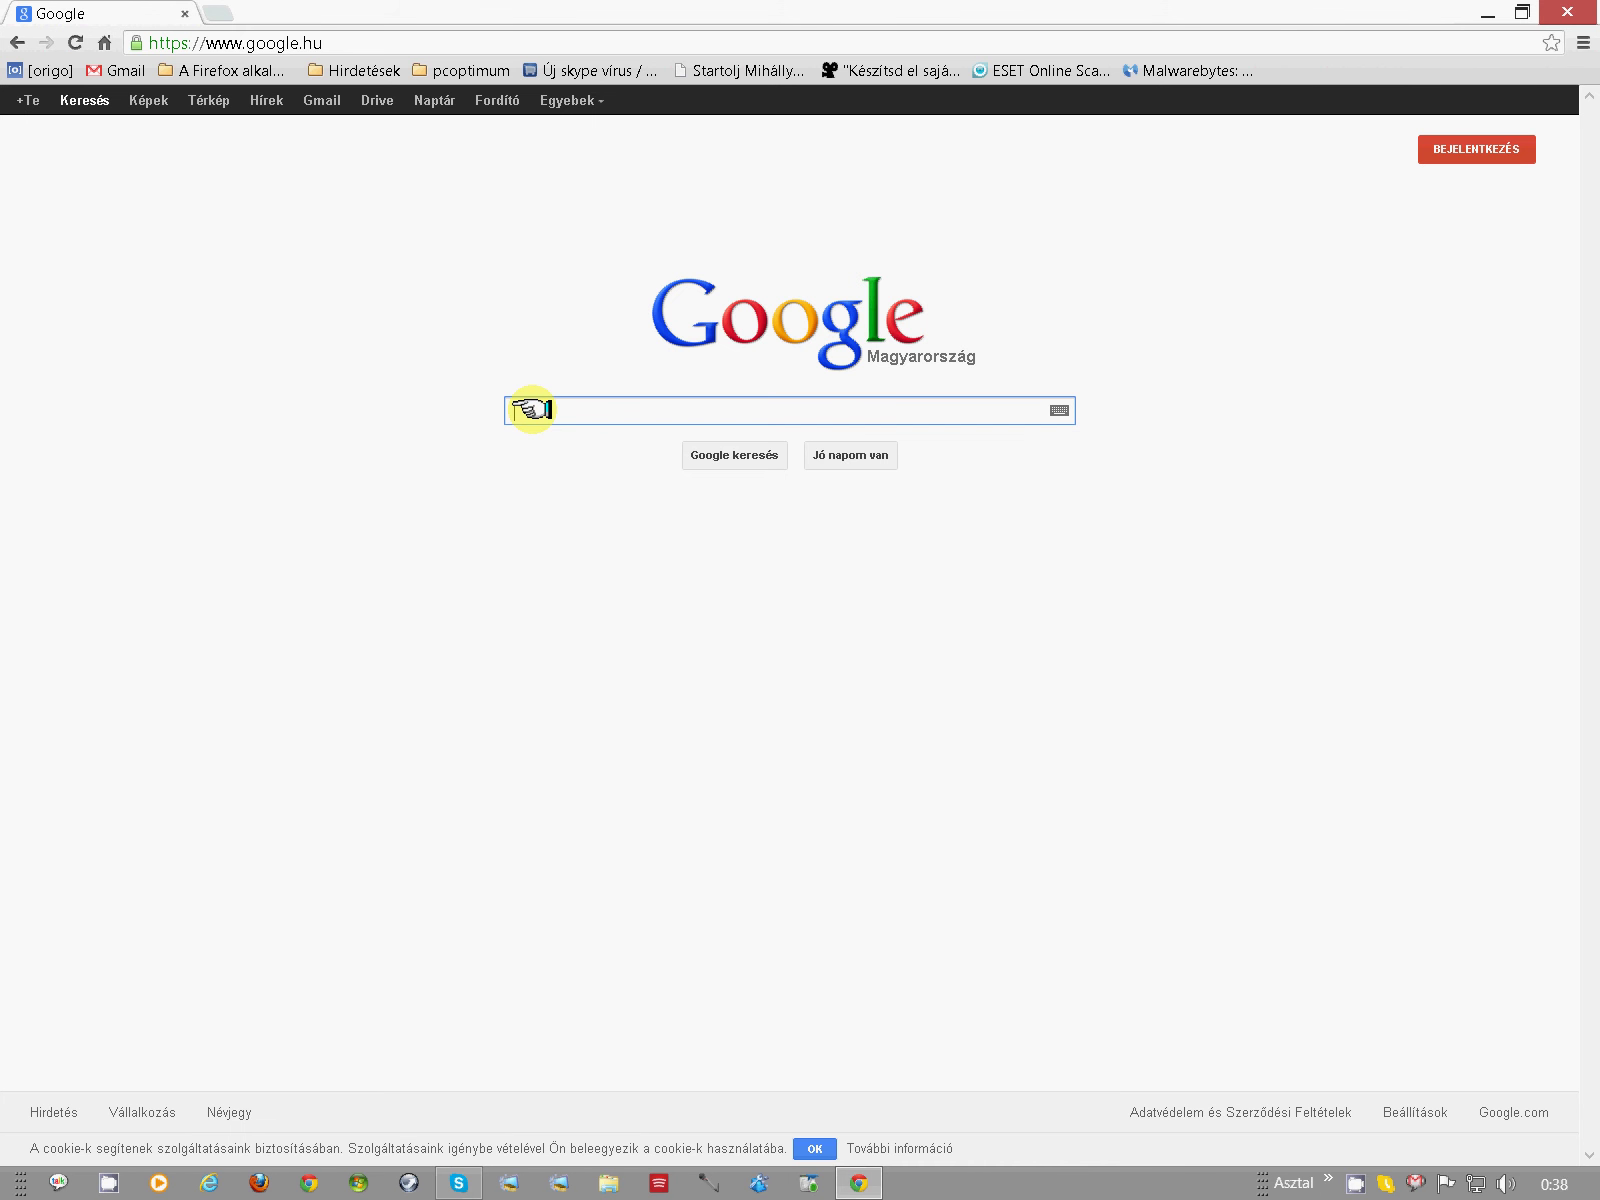
{"action": "type", "text": "po"}
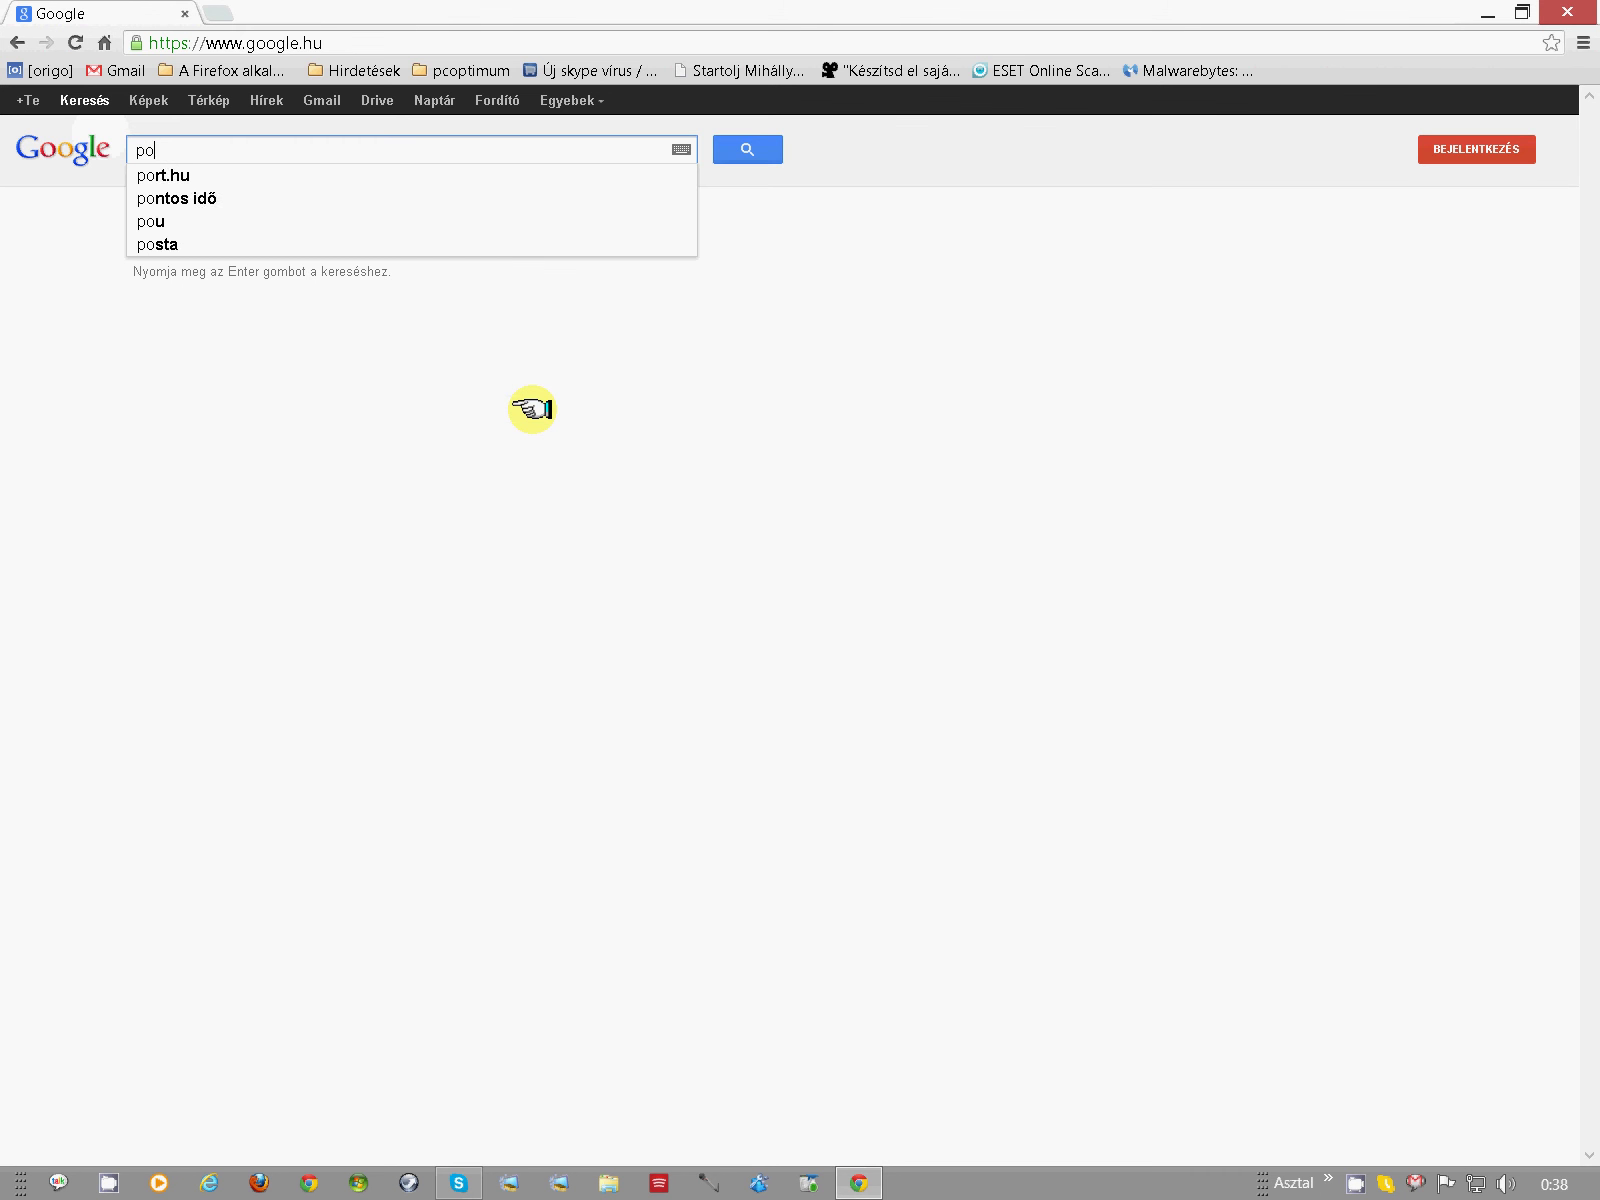
{"action": "type", "text": "rtab"}
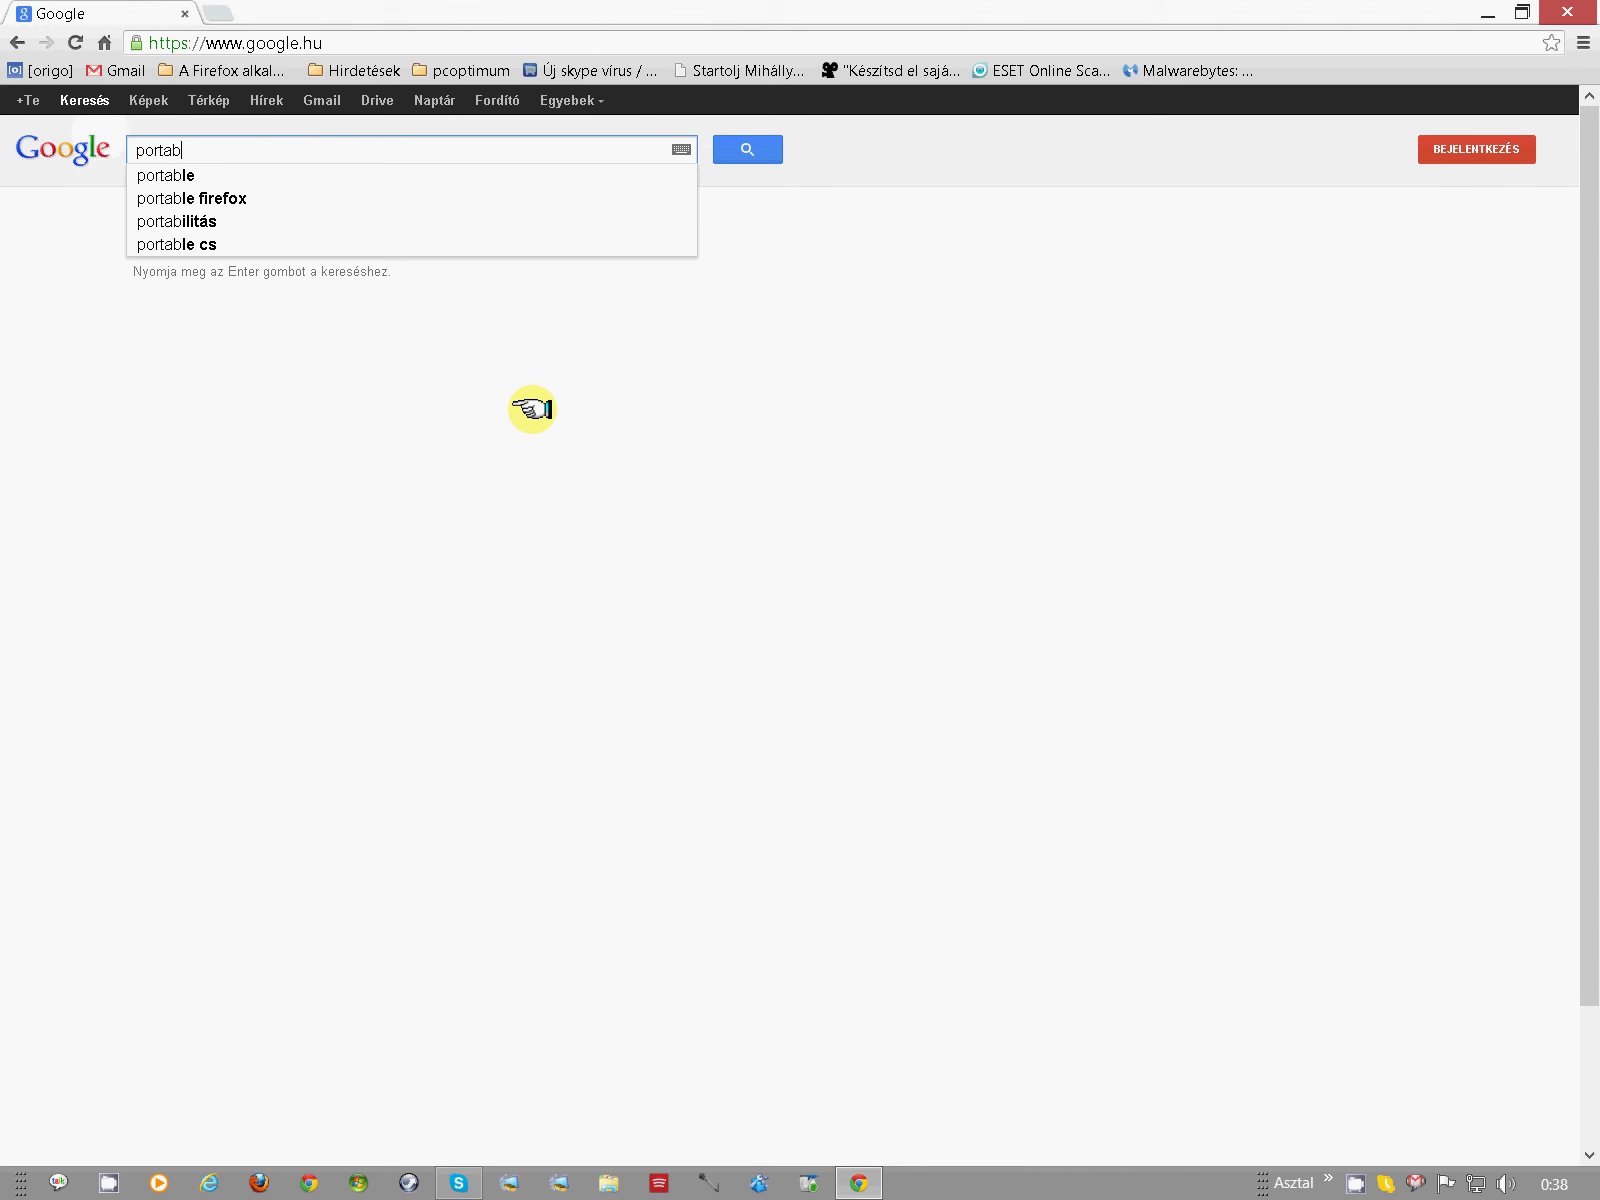
{"action": "type", "text": "le a"}
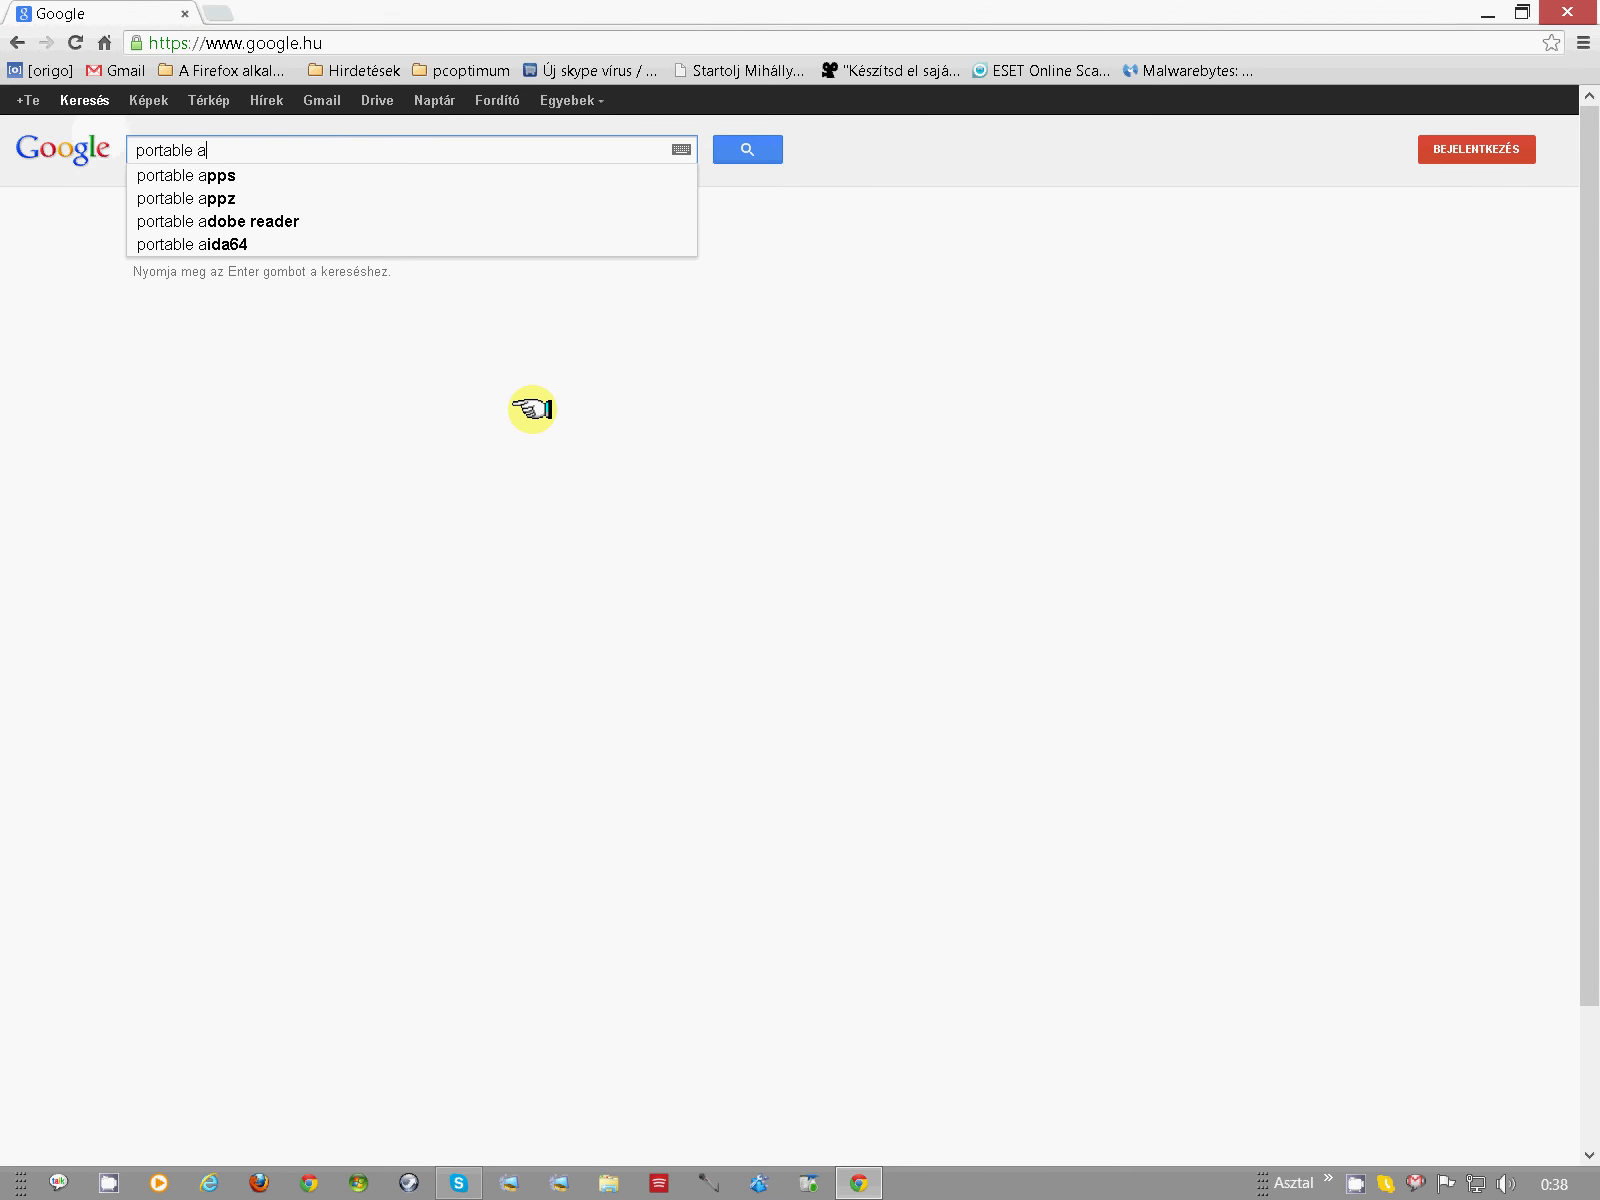
{"action": "type", "text": "pps"}
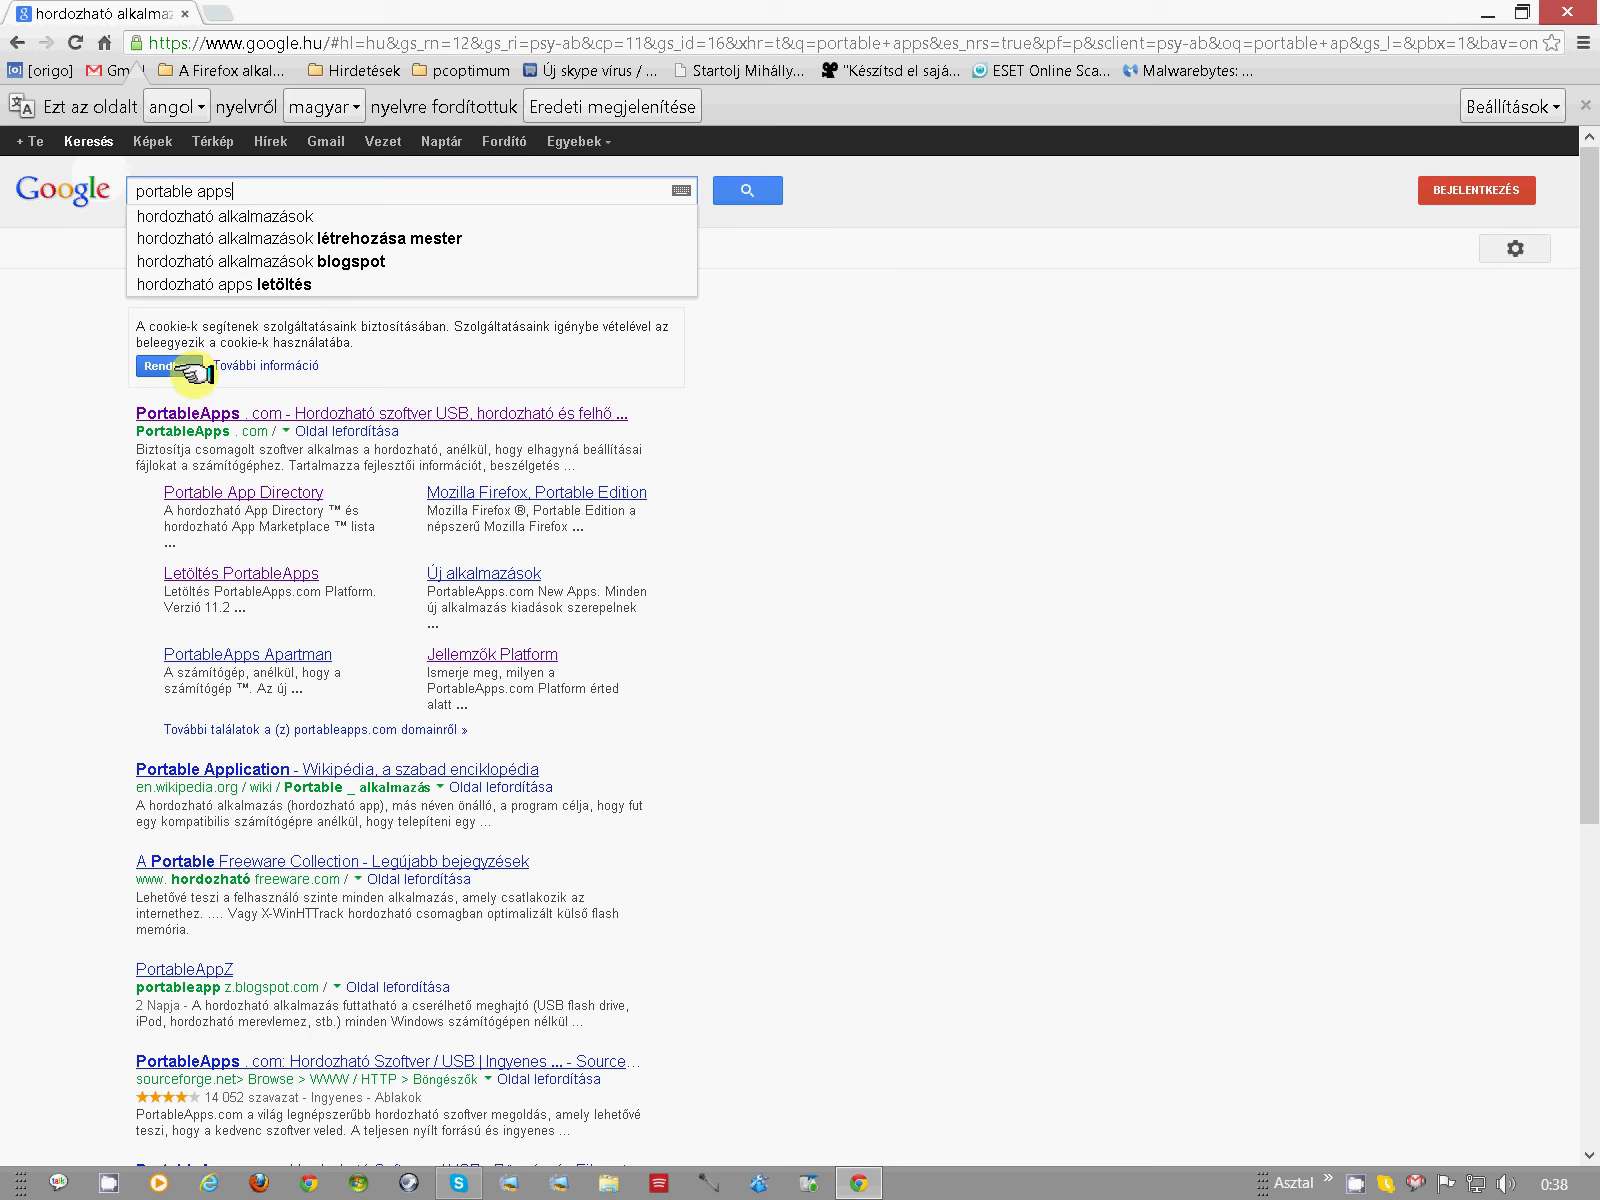
{"action": "left_click", "coordinate": [190, 410]}
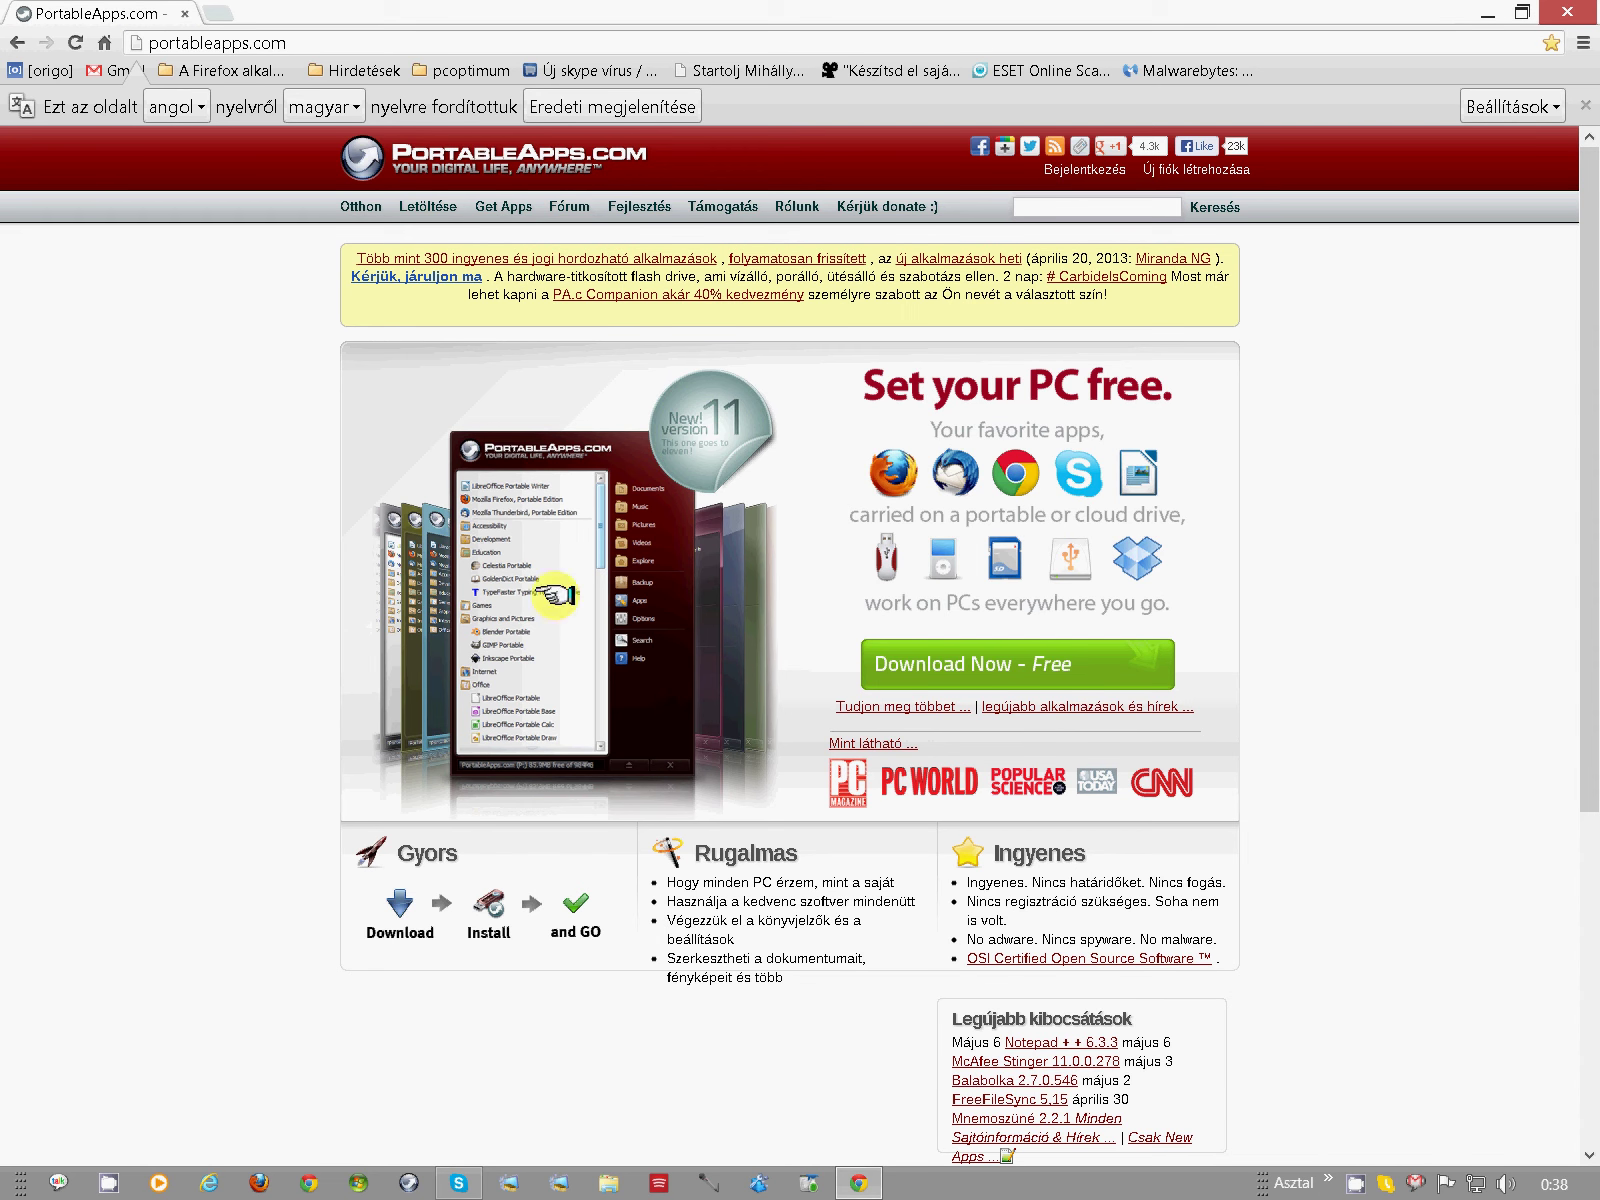
Step: Open the free download page and download the PortableApps.com Platform 11.2 installer from SourceForge
{"action": "left_click", "coordinate": [918, 664]}
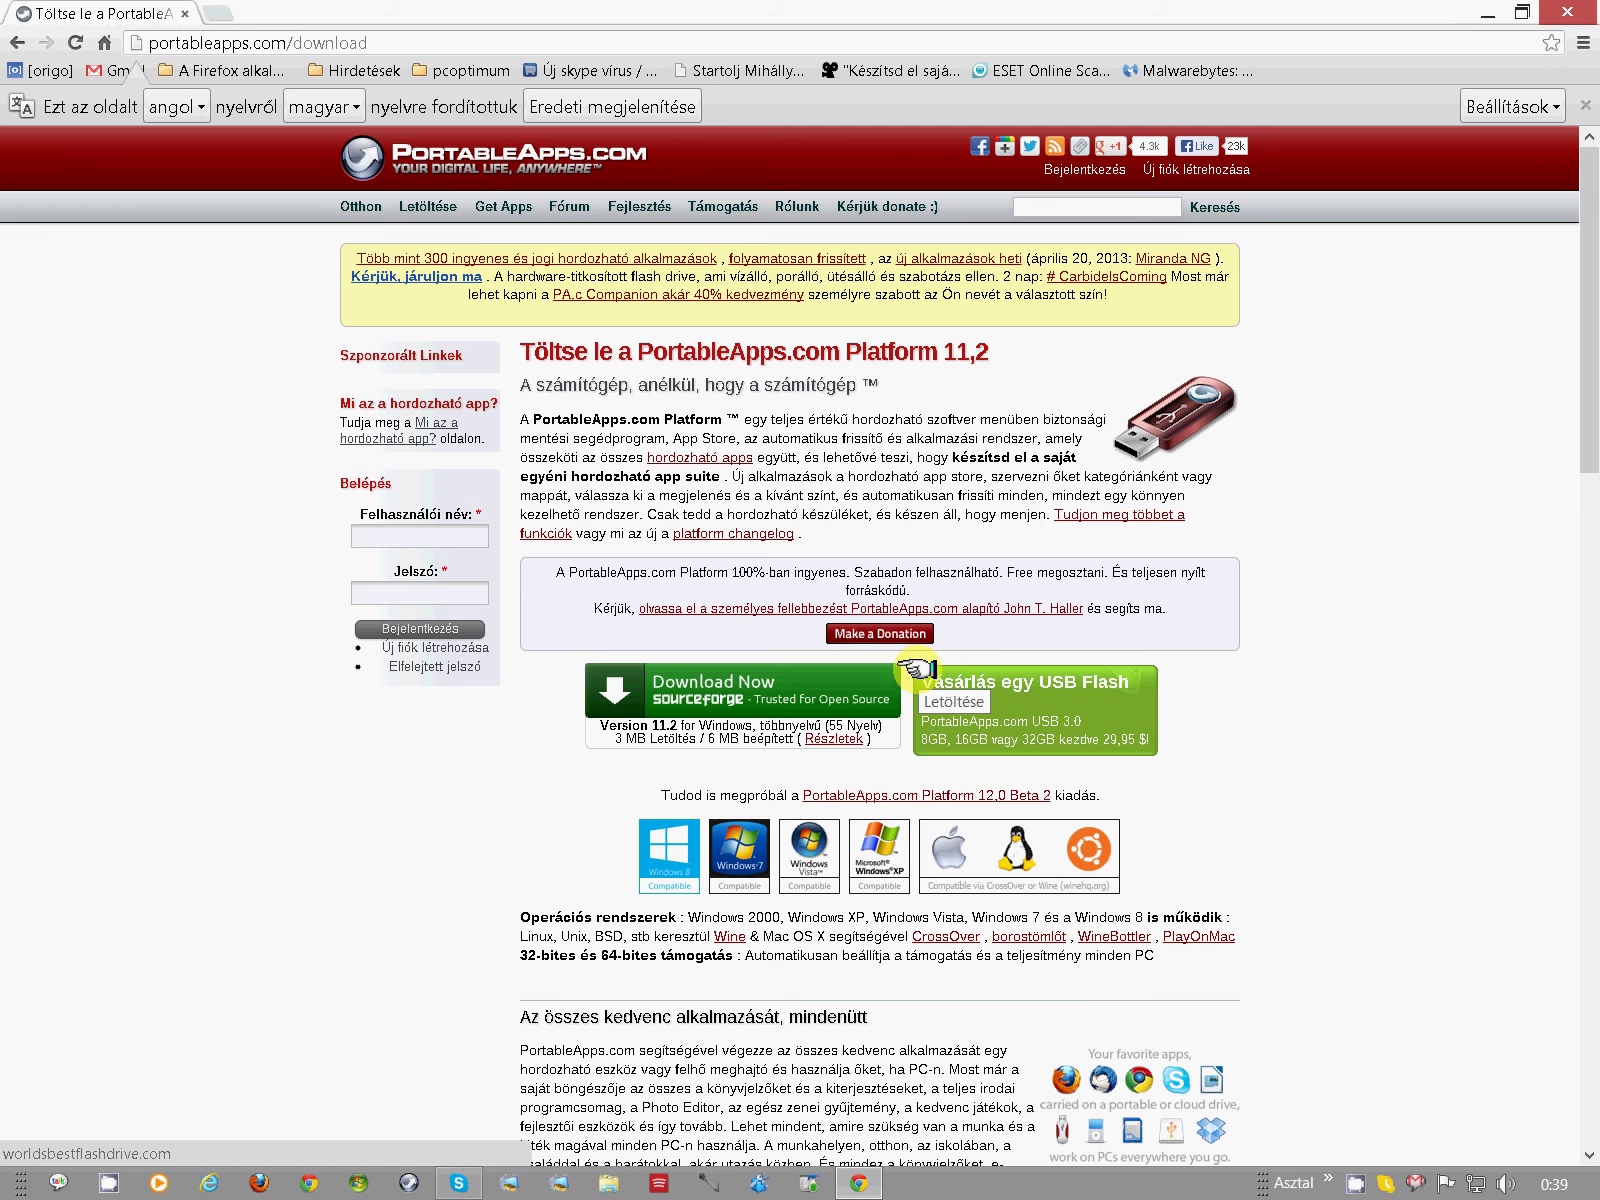
{"action": "mouse_move", "coordinate": [838, 722]}
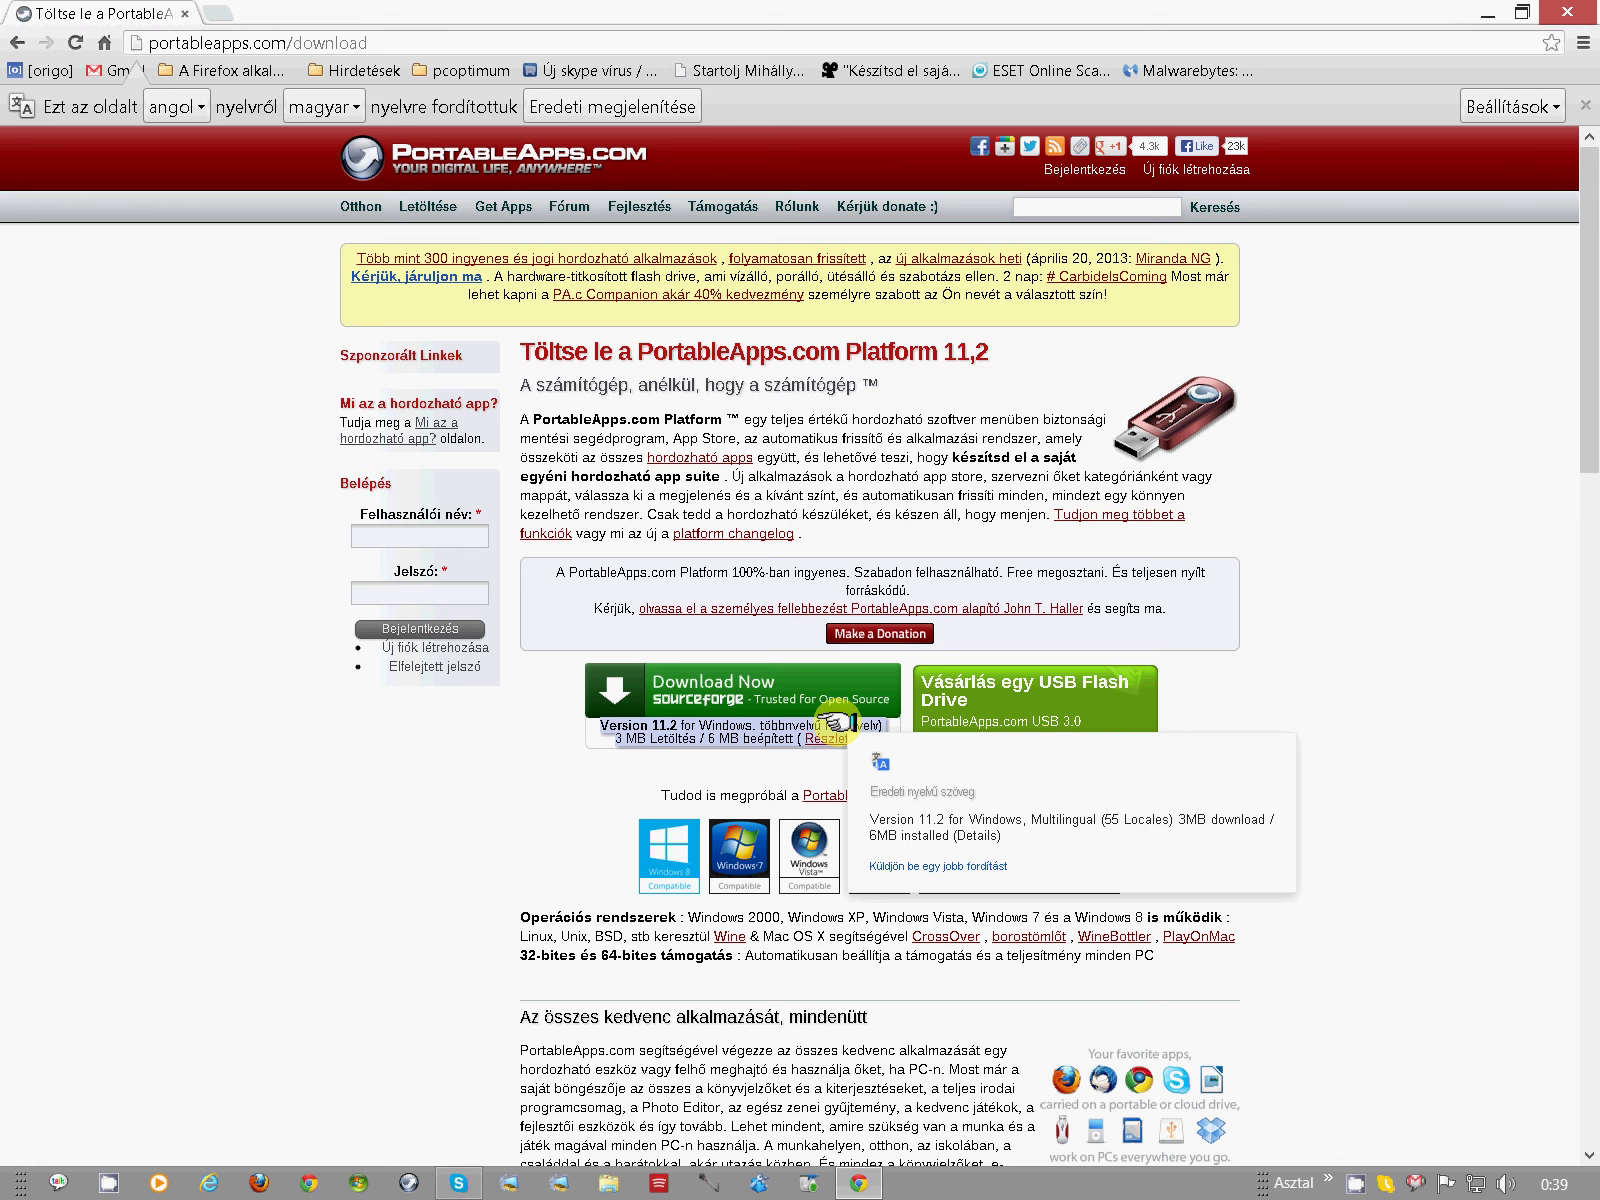
{"action": "left_click", "coordinate": [812, 688]}
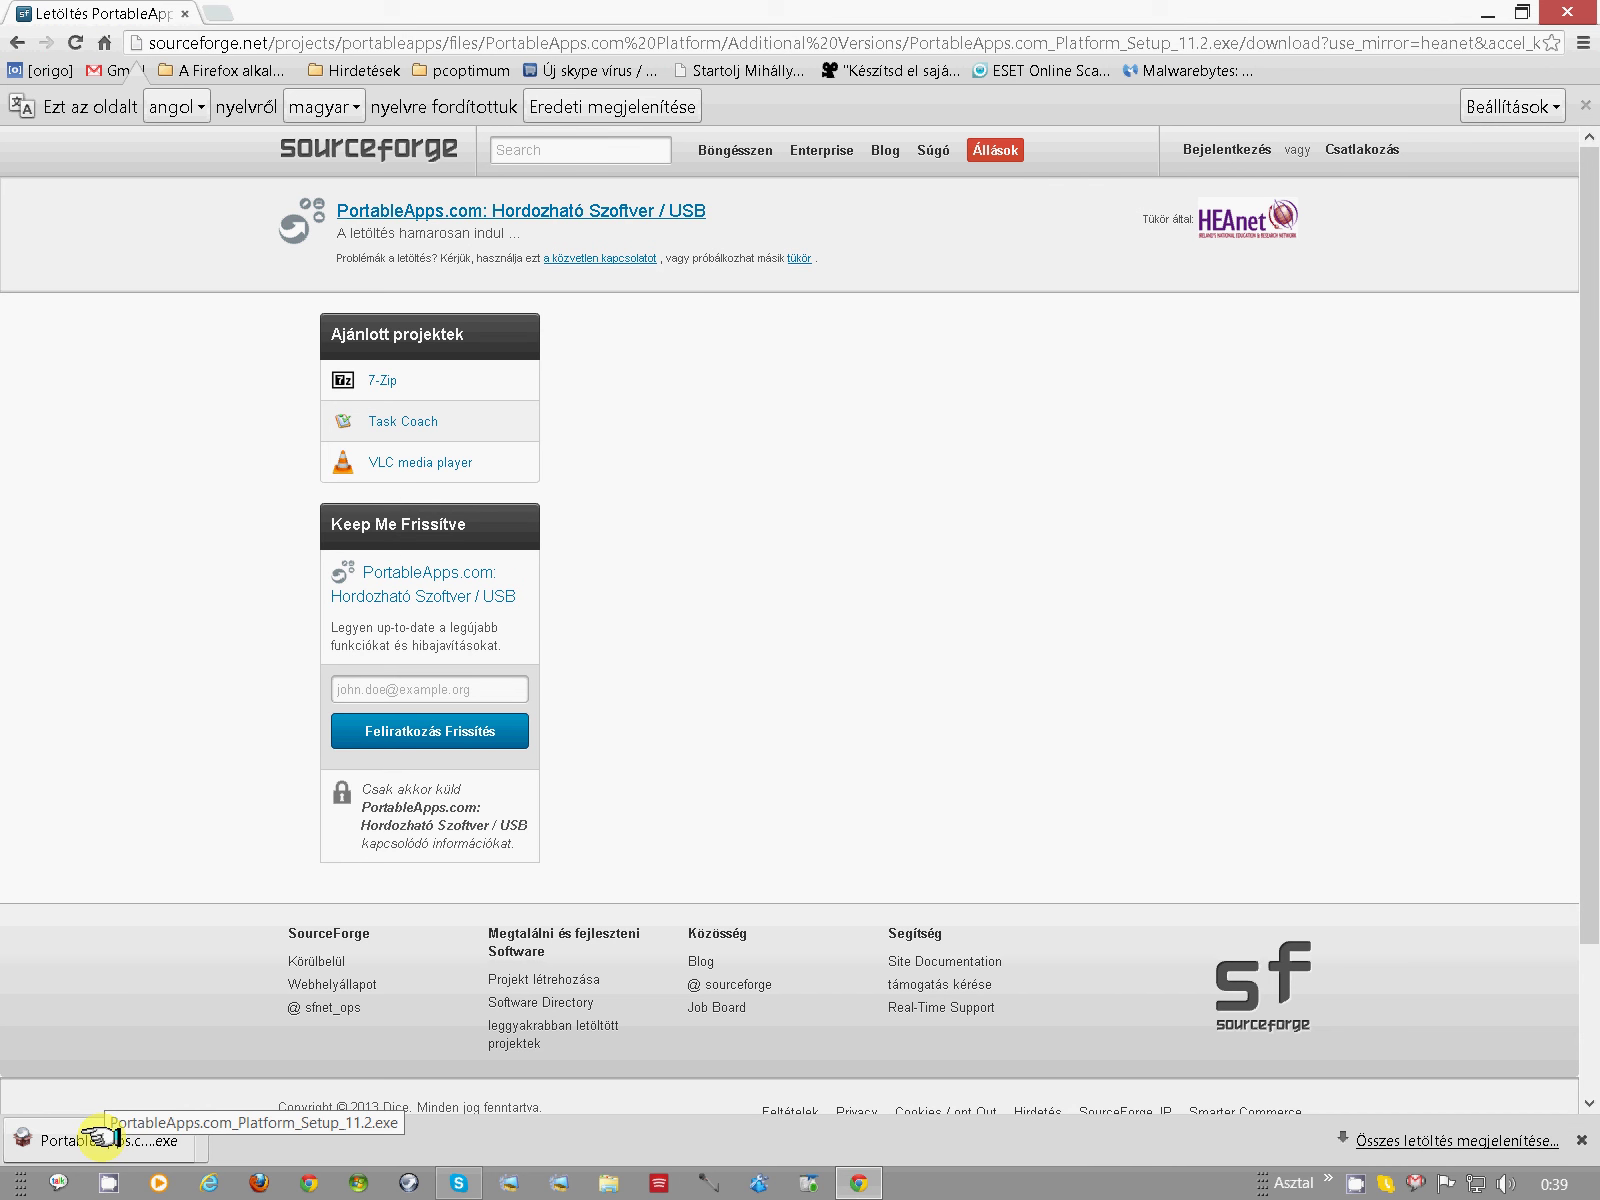
Step: Run the downloaded PortableApps.com_Platform_Setup_11.2.exe and choose Magyar as the installer language
{"action": "left_click", "coordinate": [100, 1138]}
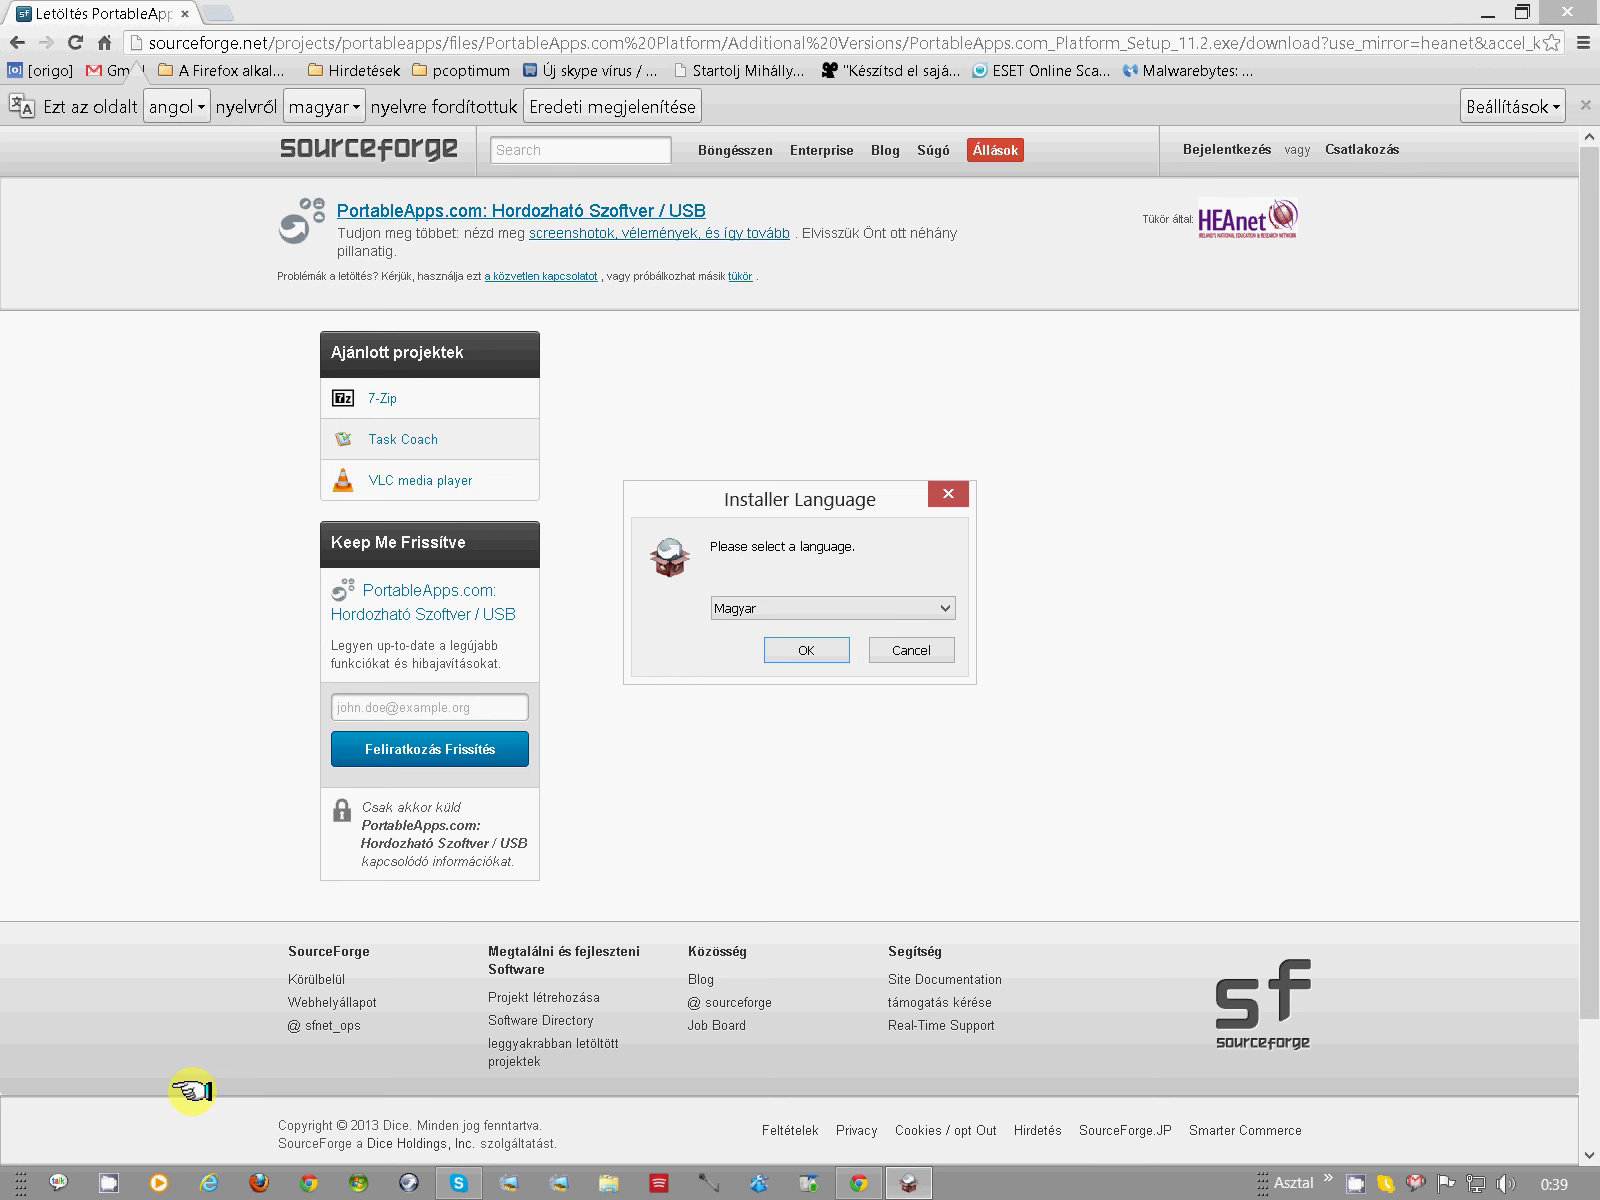
{"action": "left_click", "coordinate": [945, 603]}
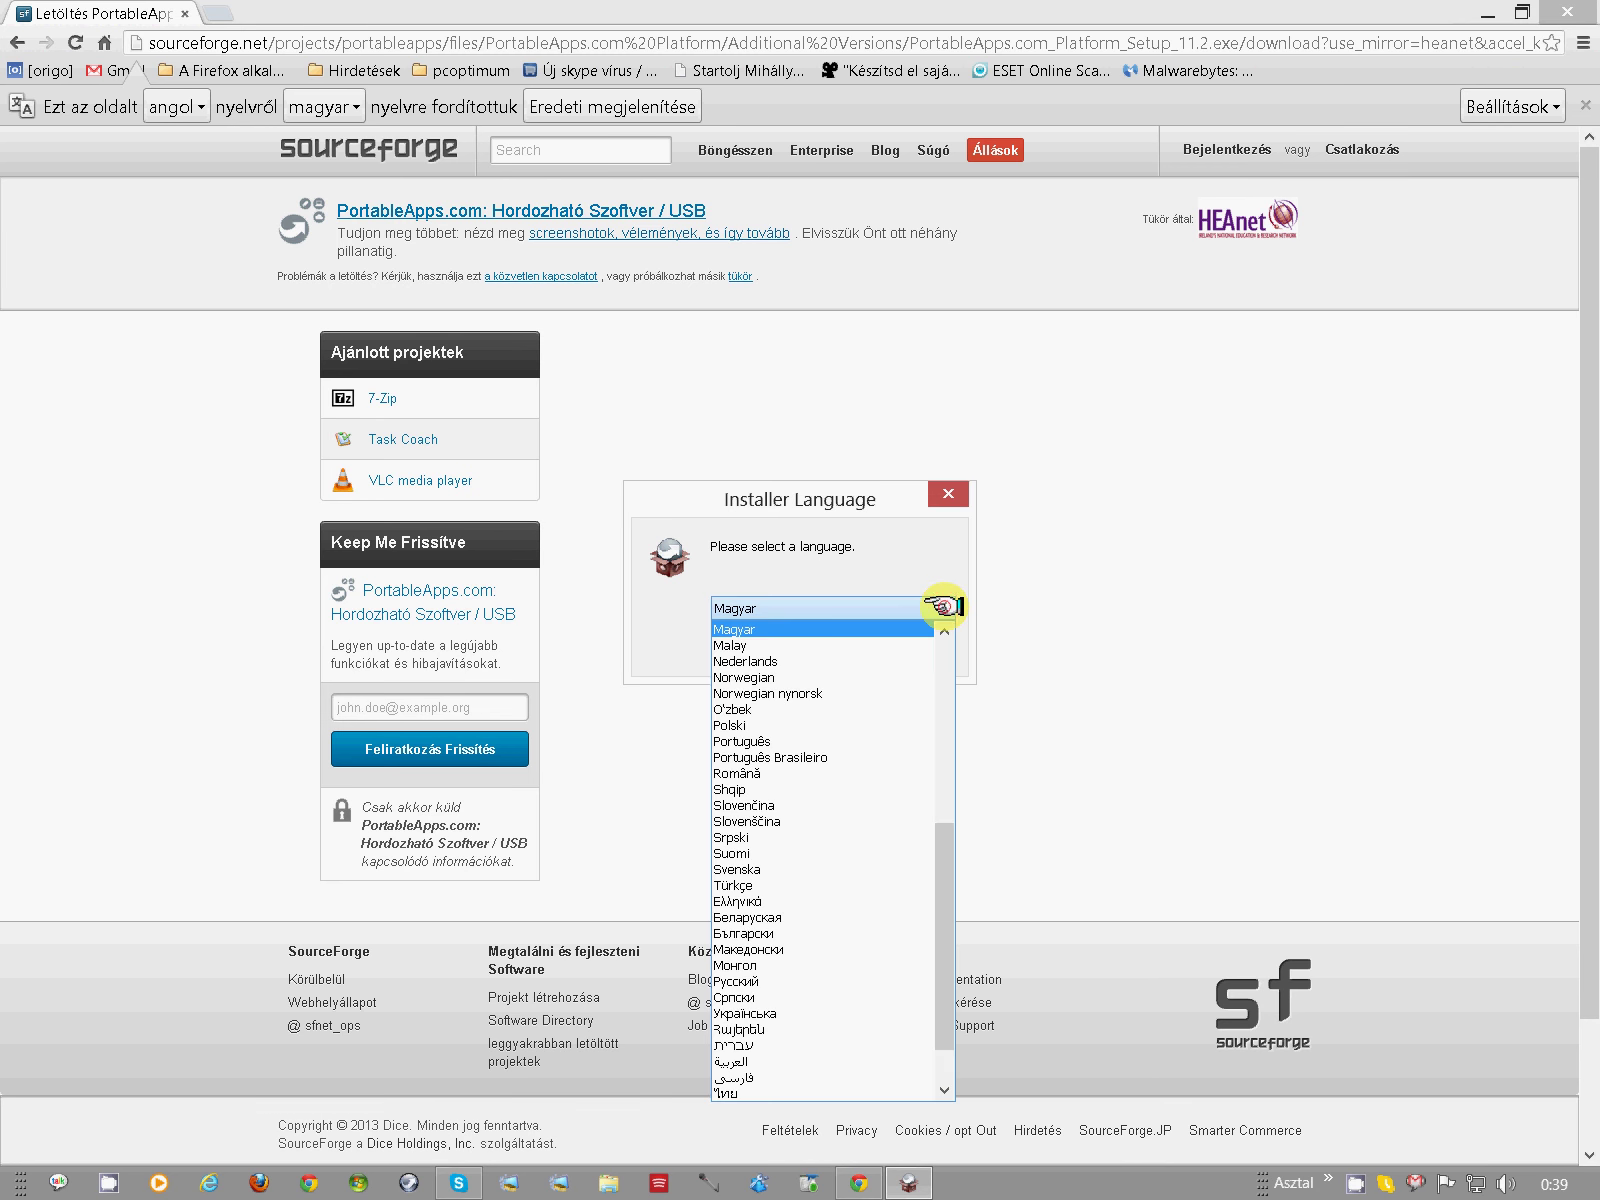
{"action": "left_click", "coordinate": [740, 630]}
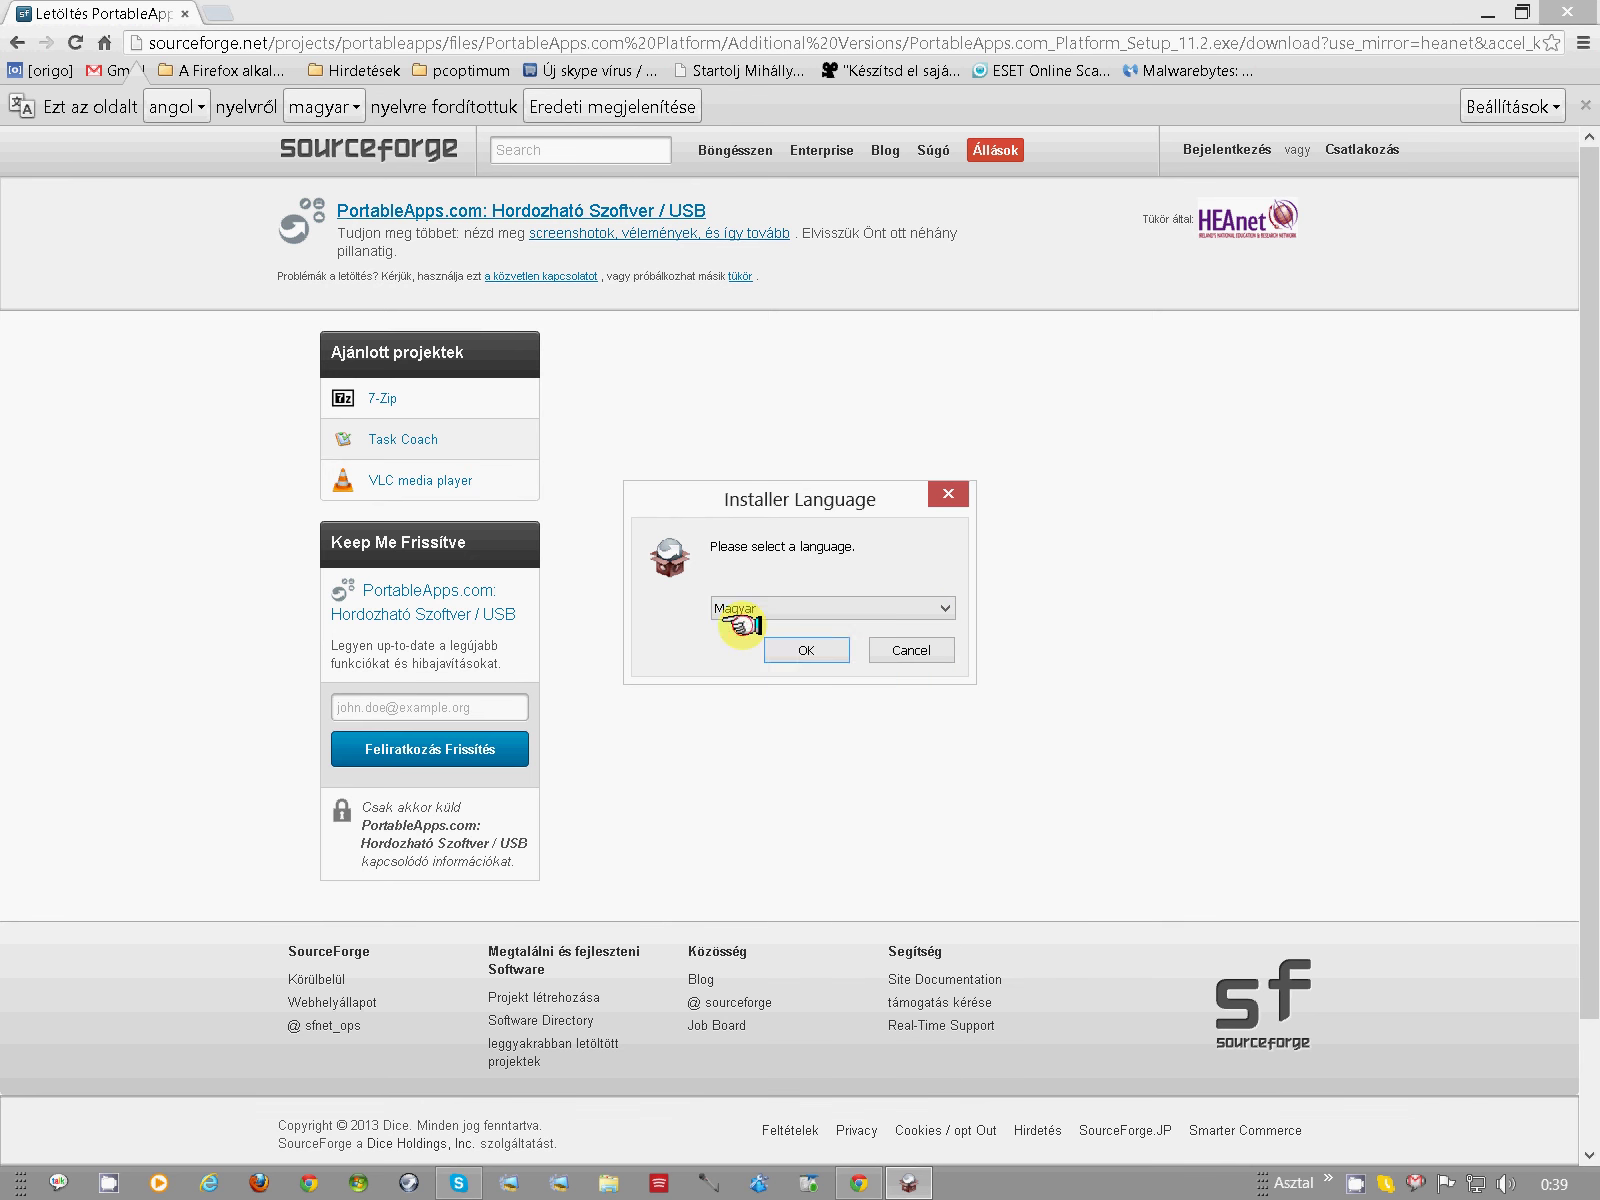
{"action": "left_click", "coordinate": [806, 651]}
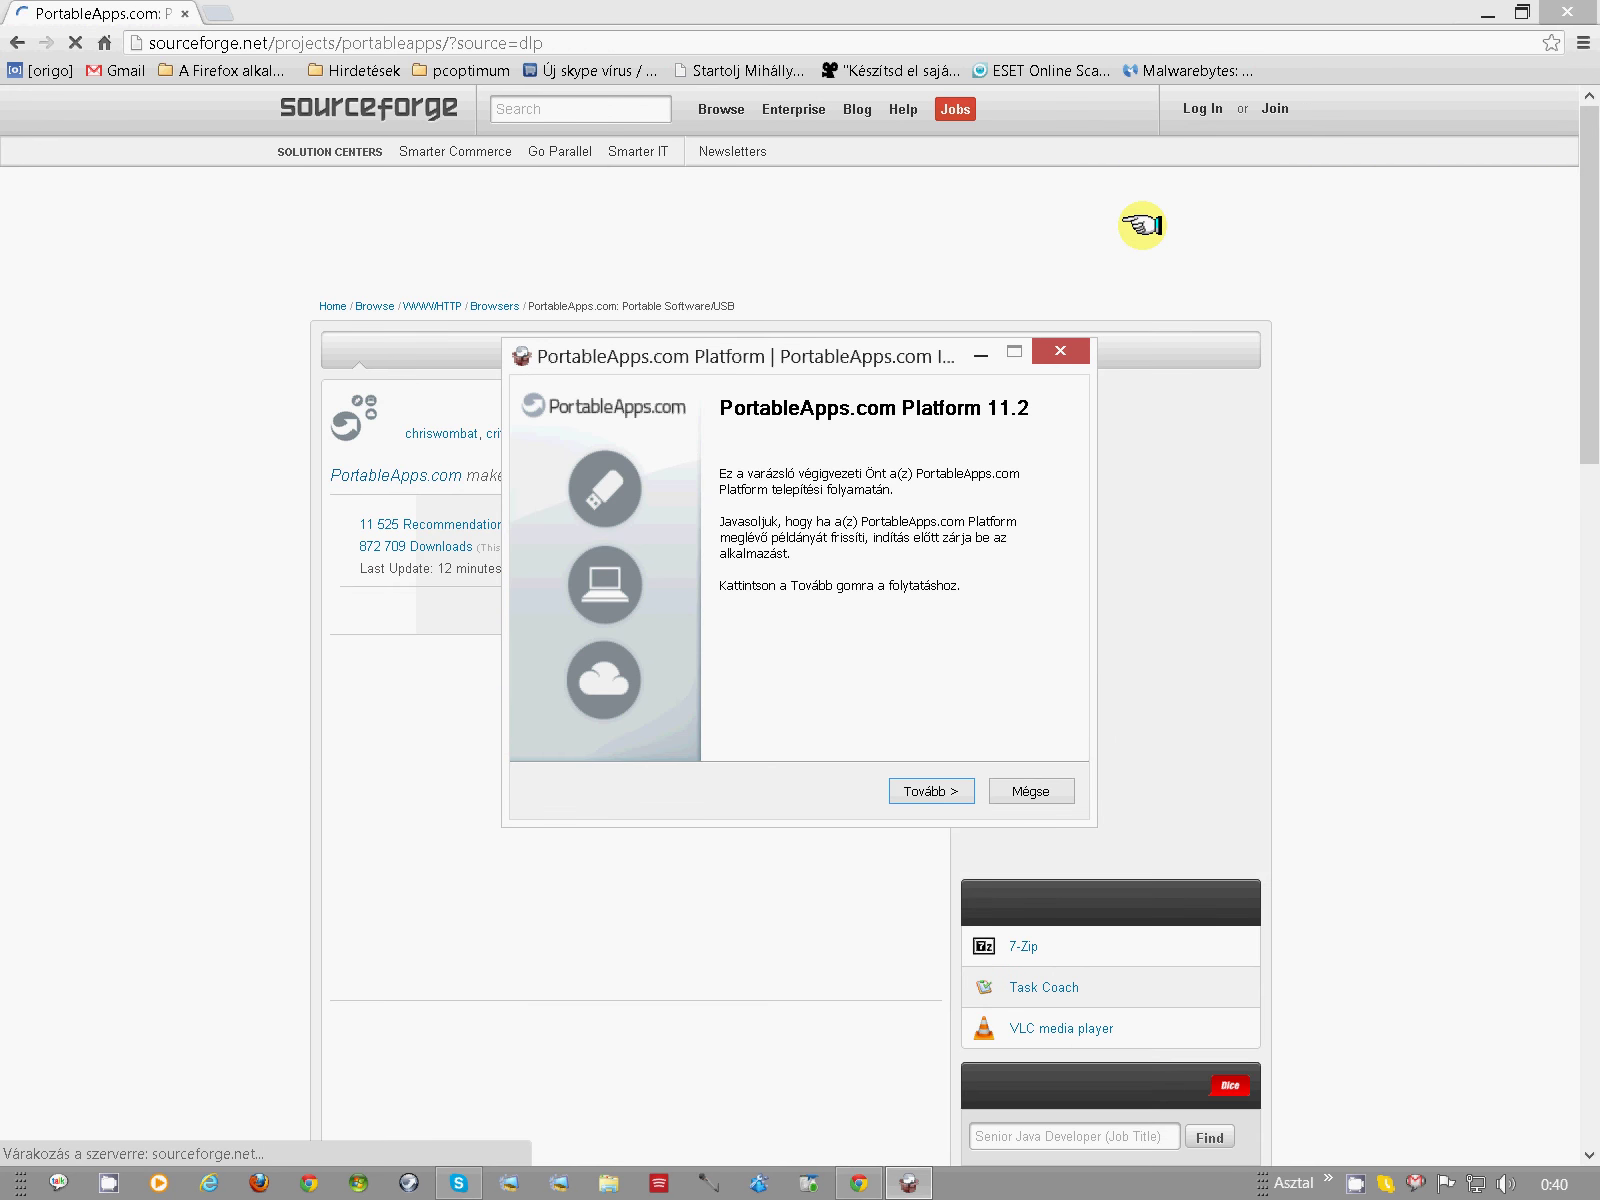
Step: Minimize the browser, continue past the installer's welcome page and accept the licence agreement
{"action": "mouse_move", "coordinate": [1540, 32]}
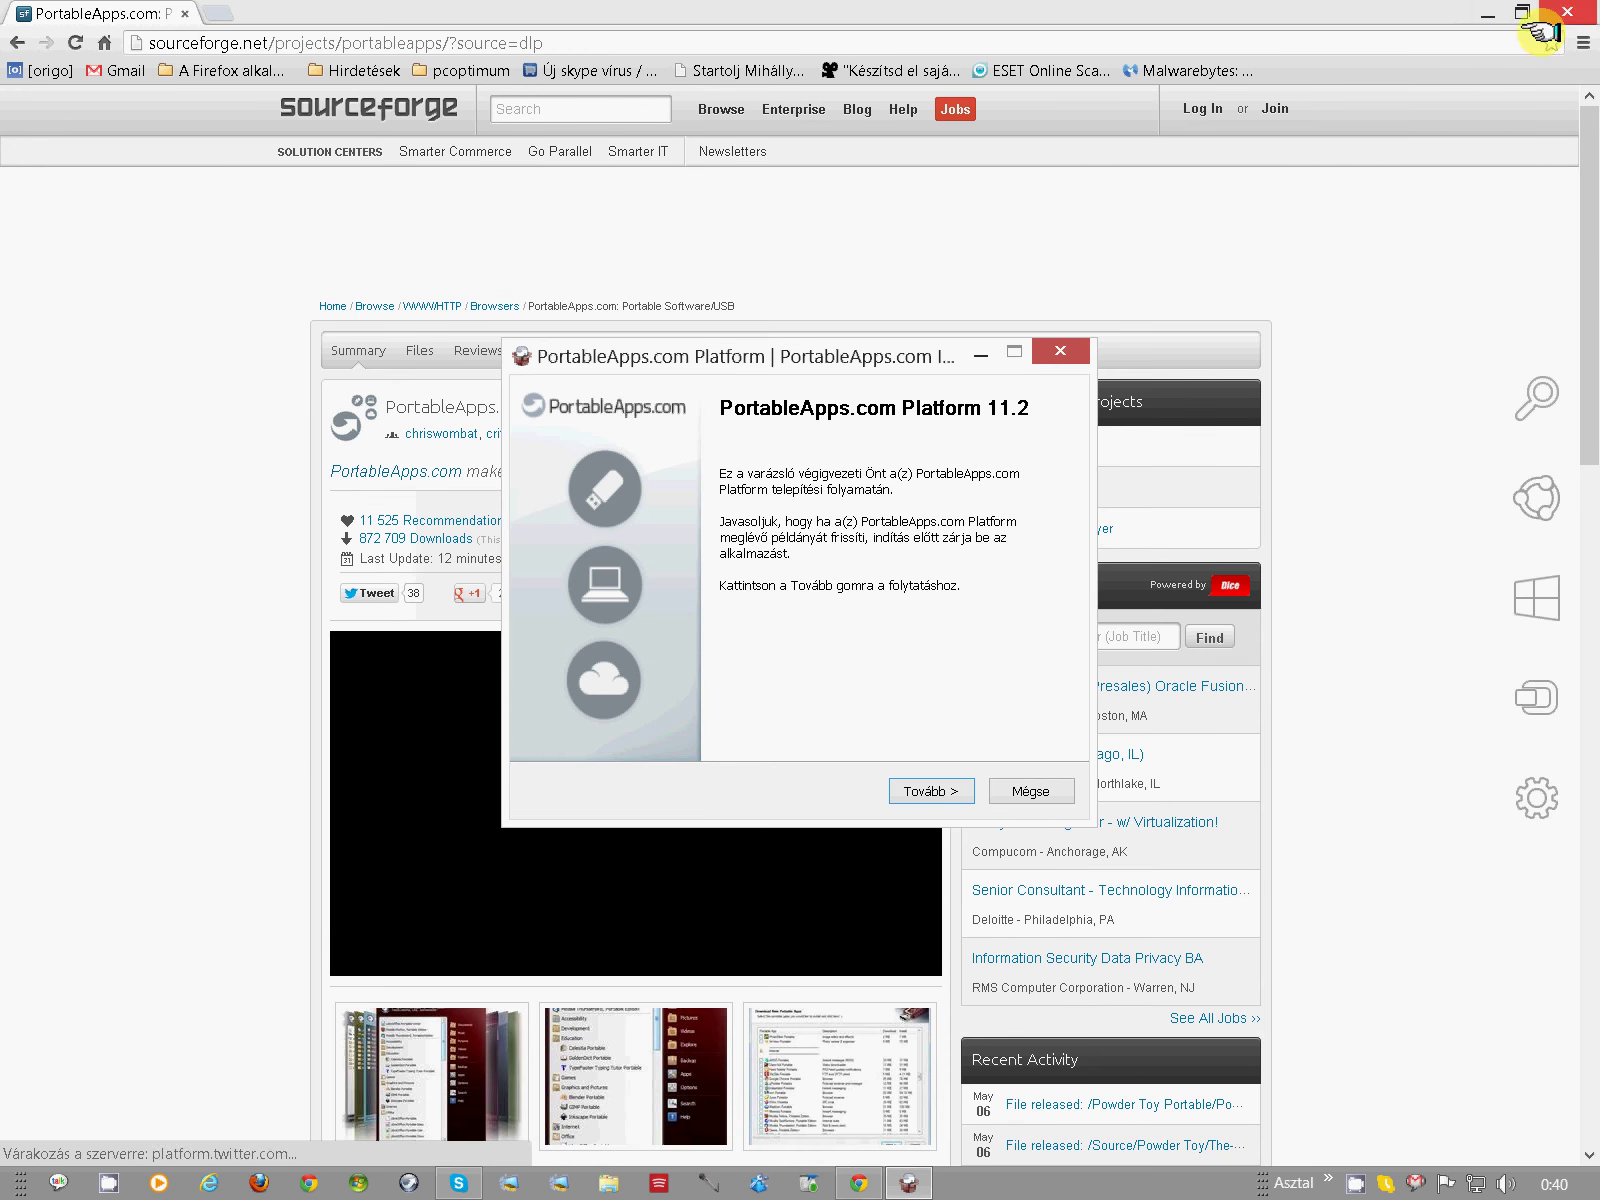
{"action": "left_click", "coordinate": [1488, 16]}
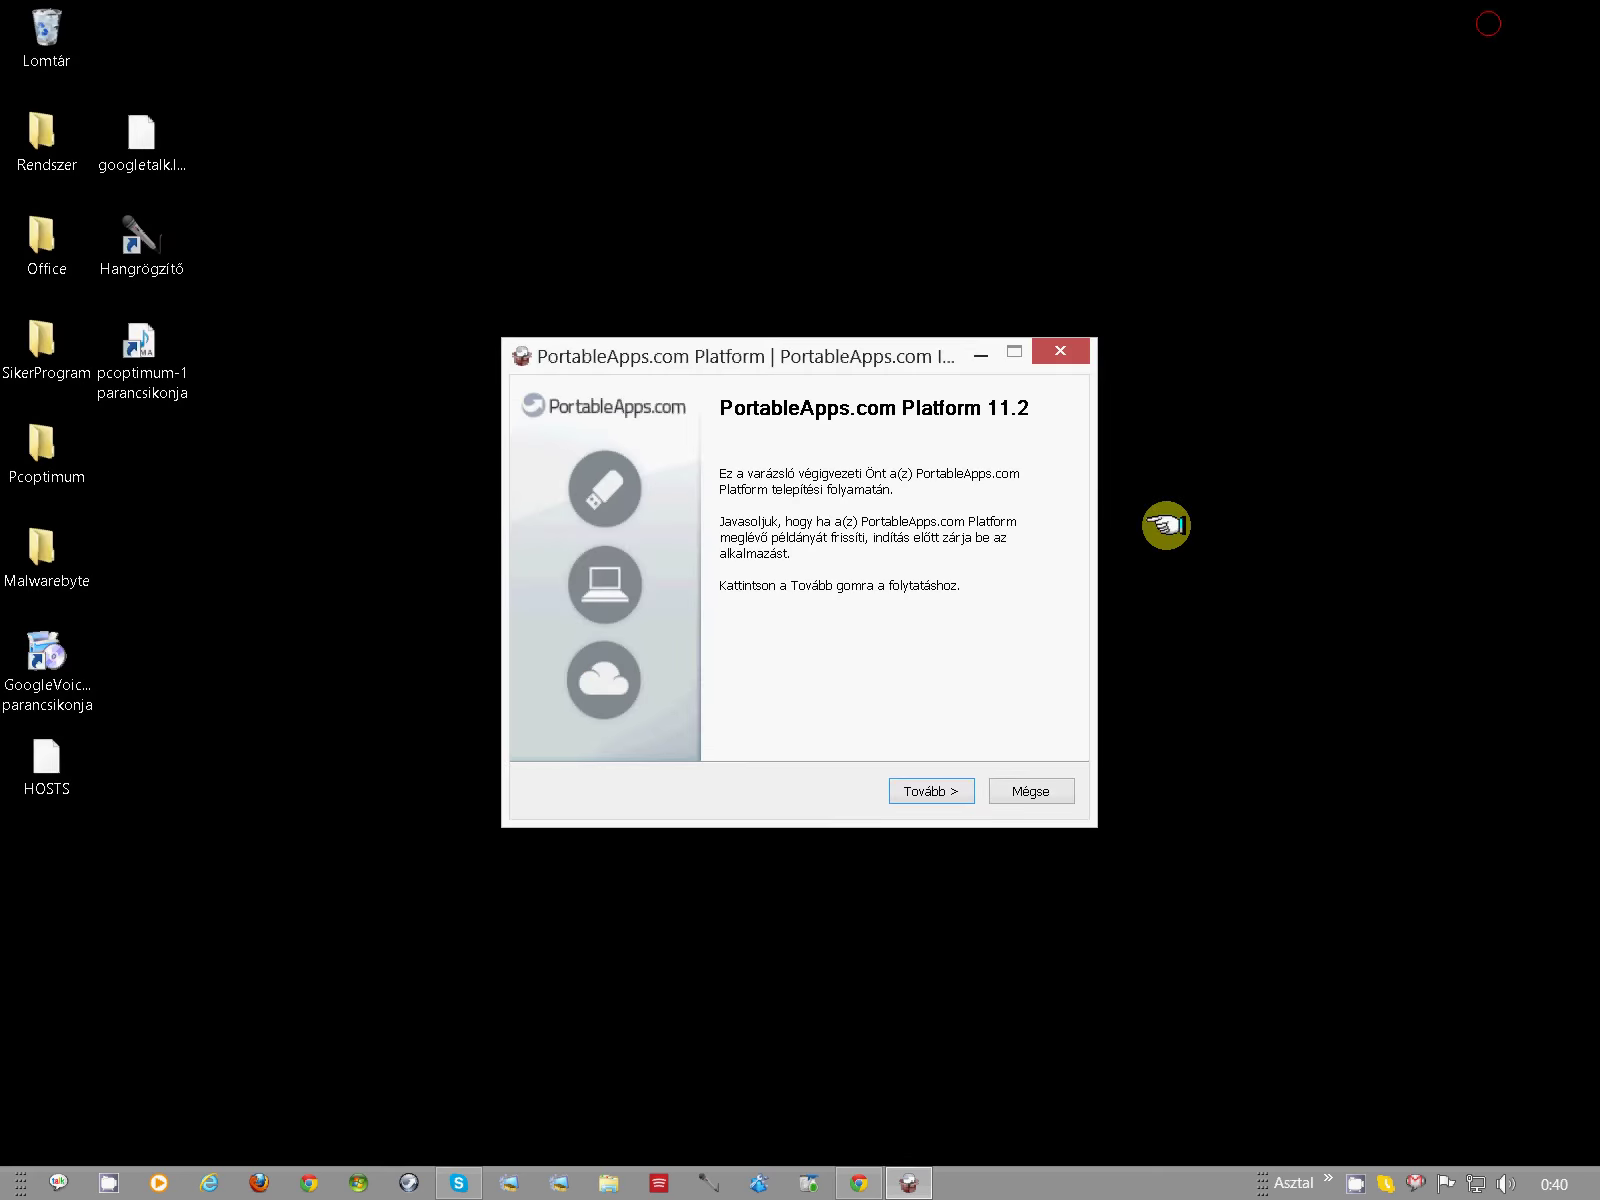
{"action": "left_click", "coordinate": [931, 791]}
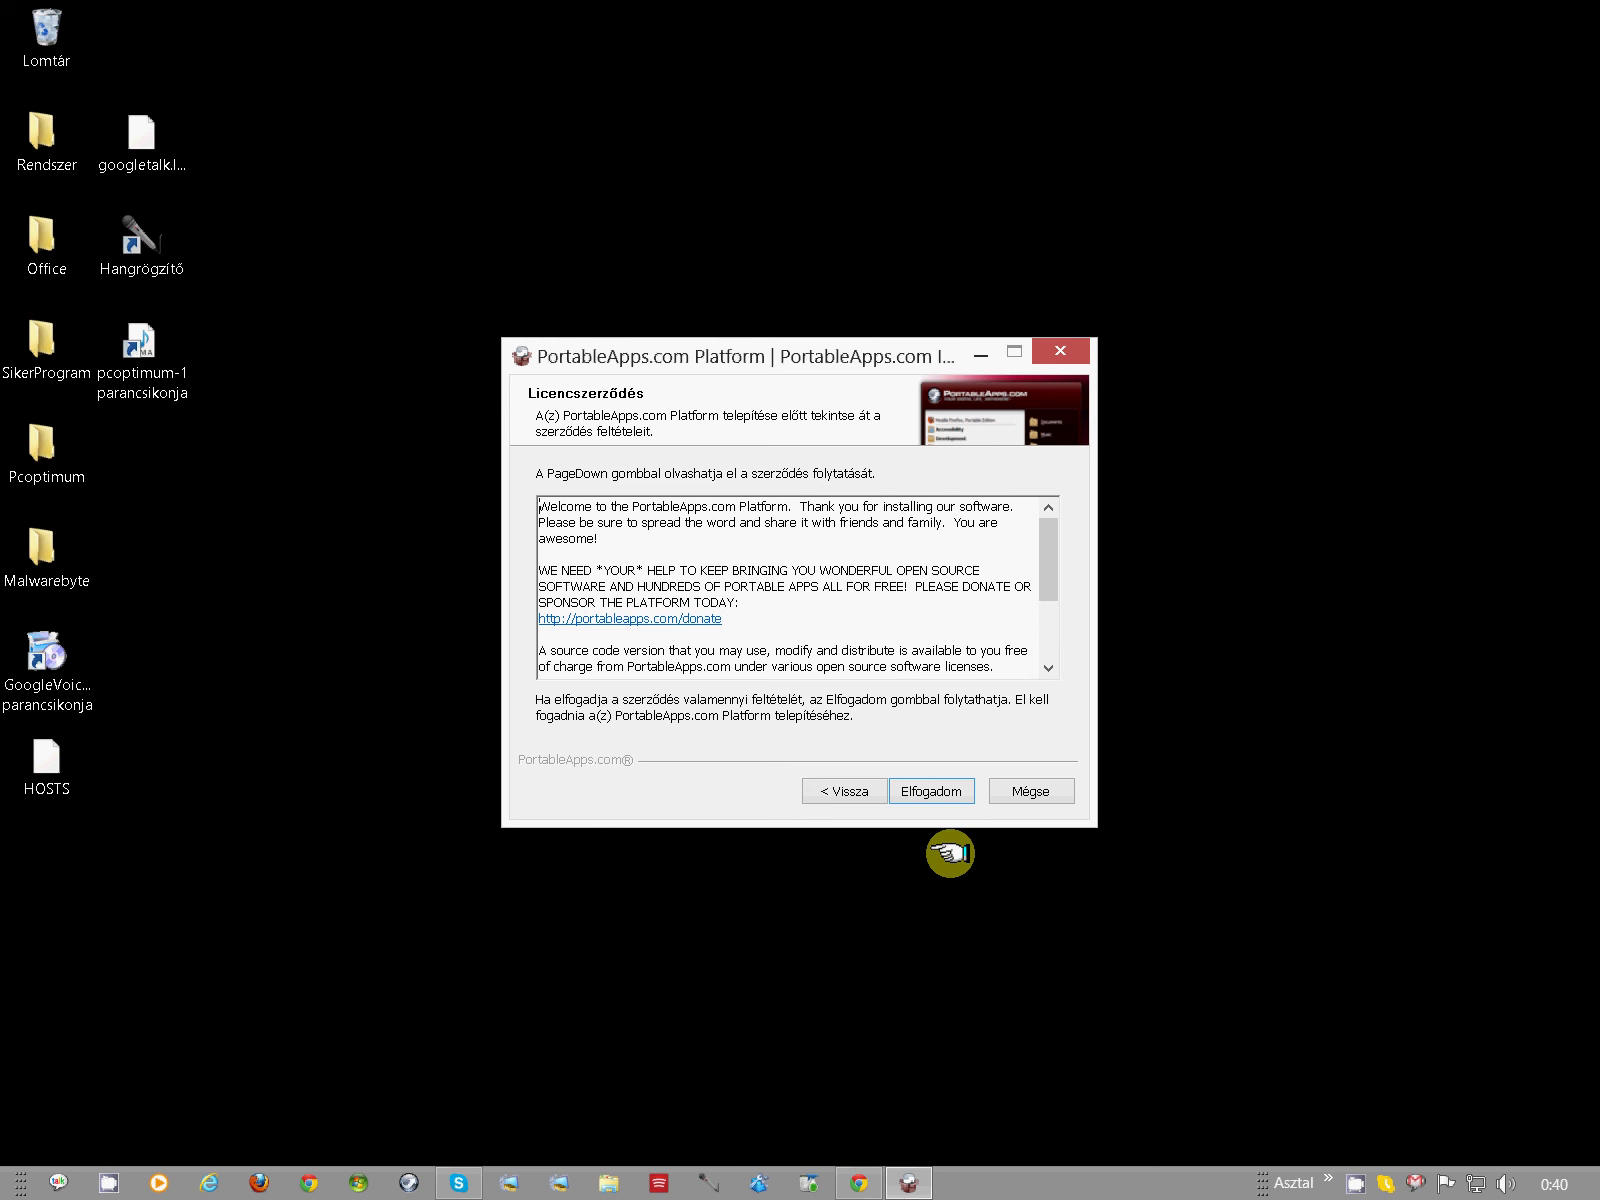
{"action": "left_click", "coordinate": [933, 791]}
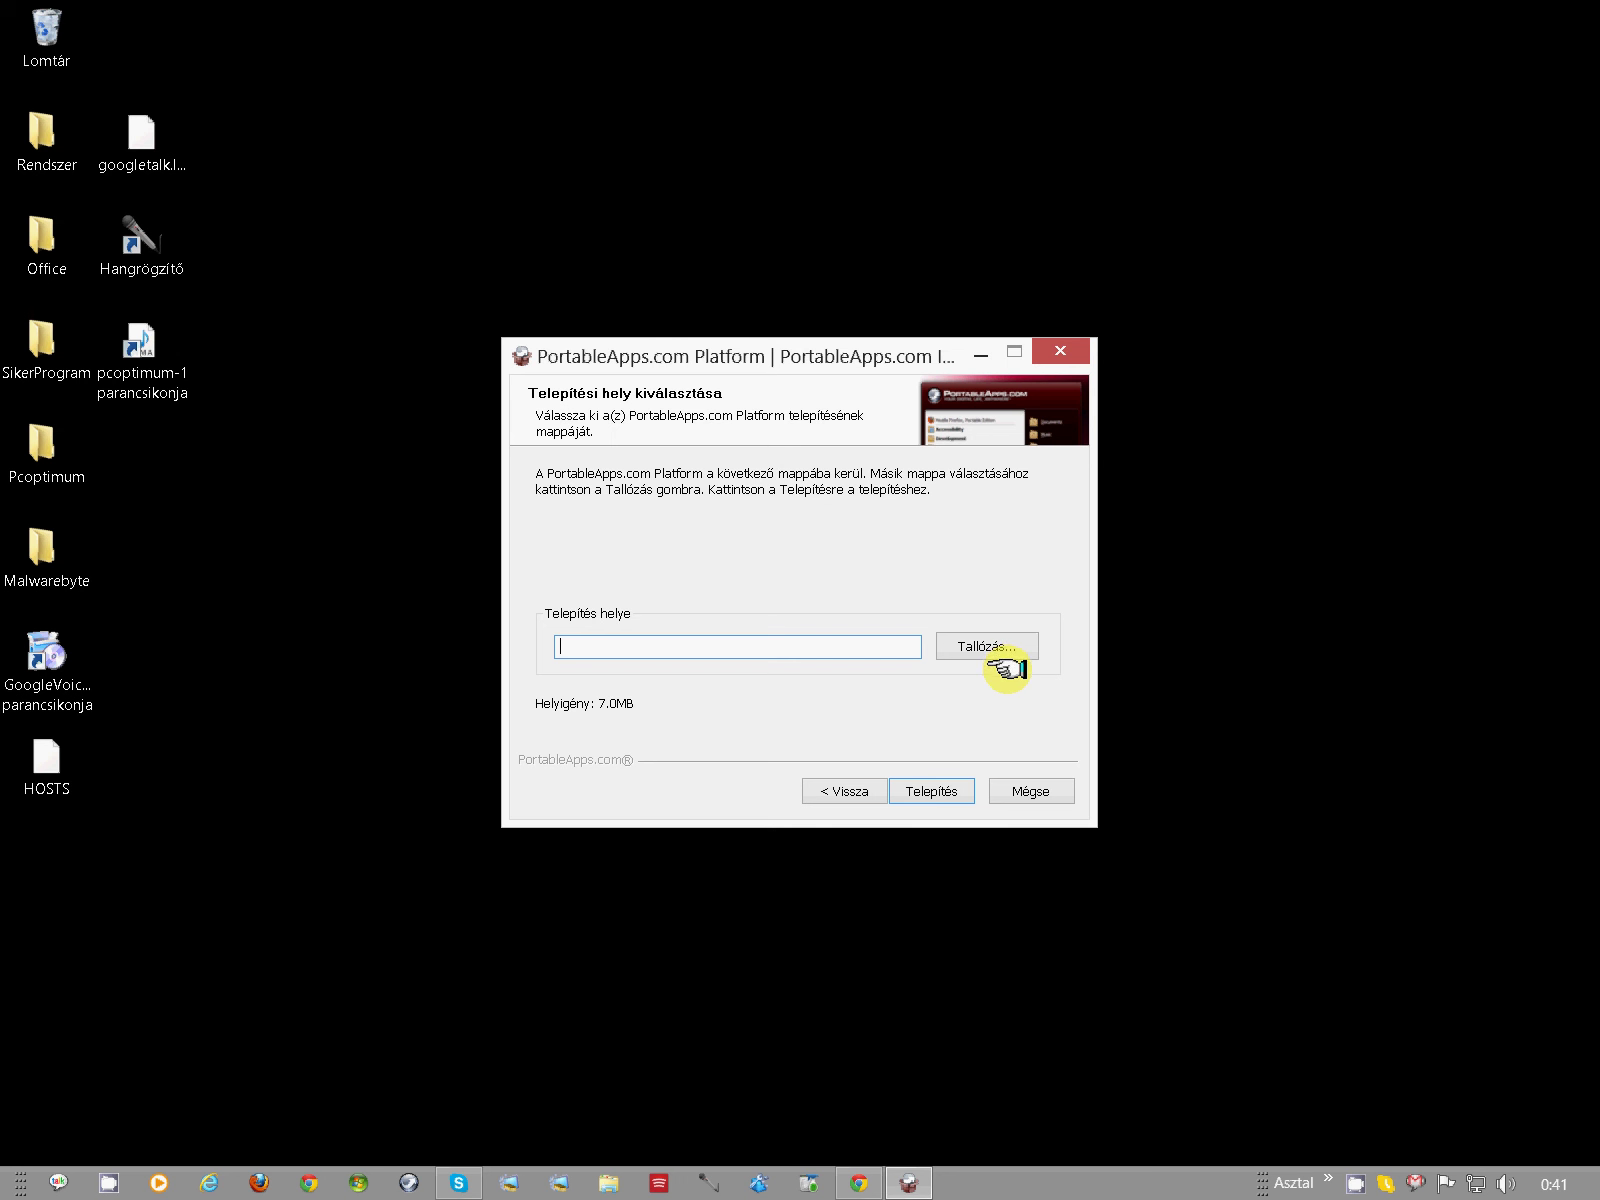
Step: Browse for an installation location and create a new folder on the C Backup (D:) drive
{"action": "left_click", "coordinate": [996, 652]}
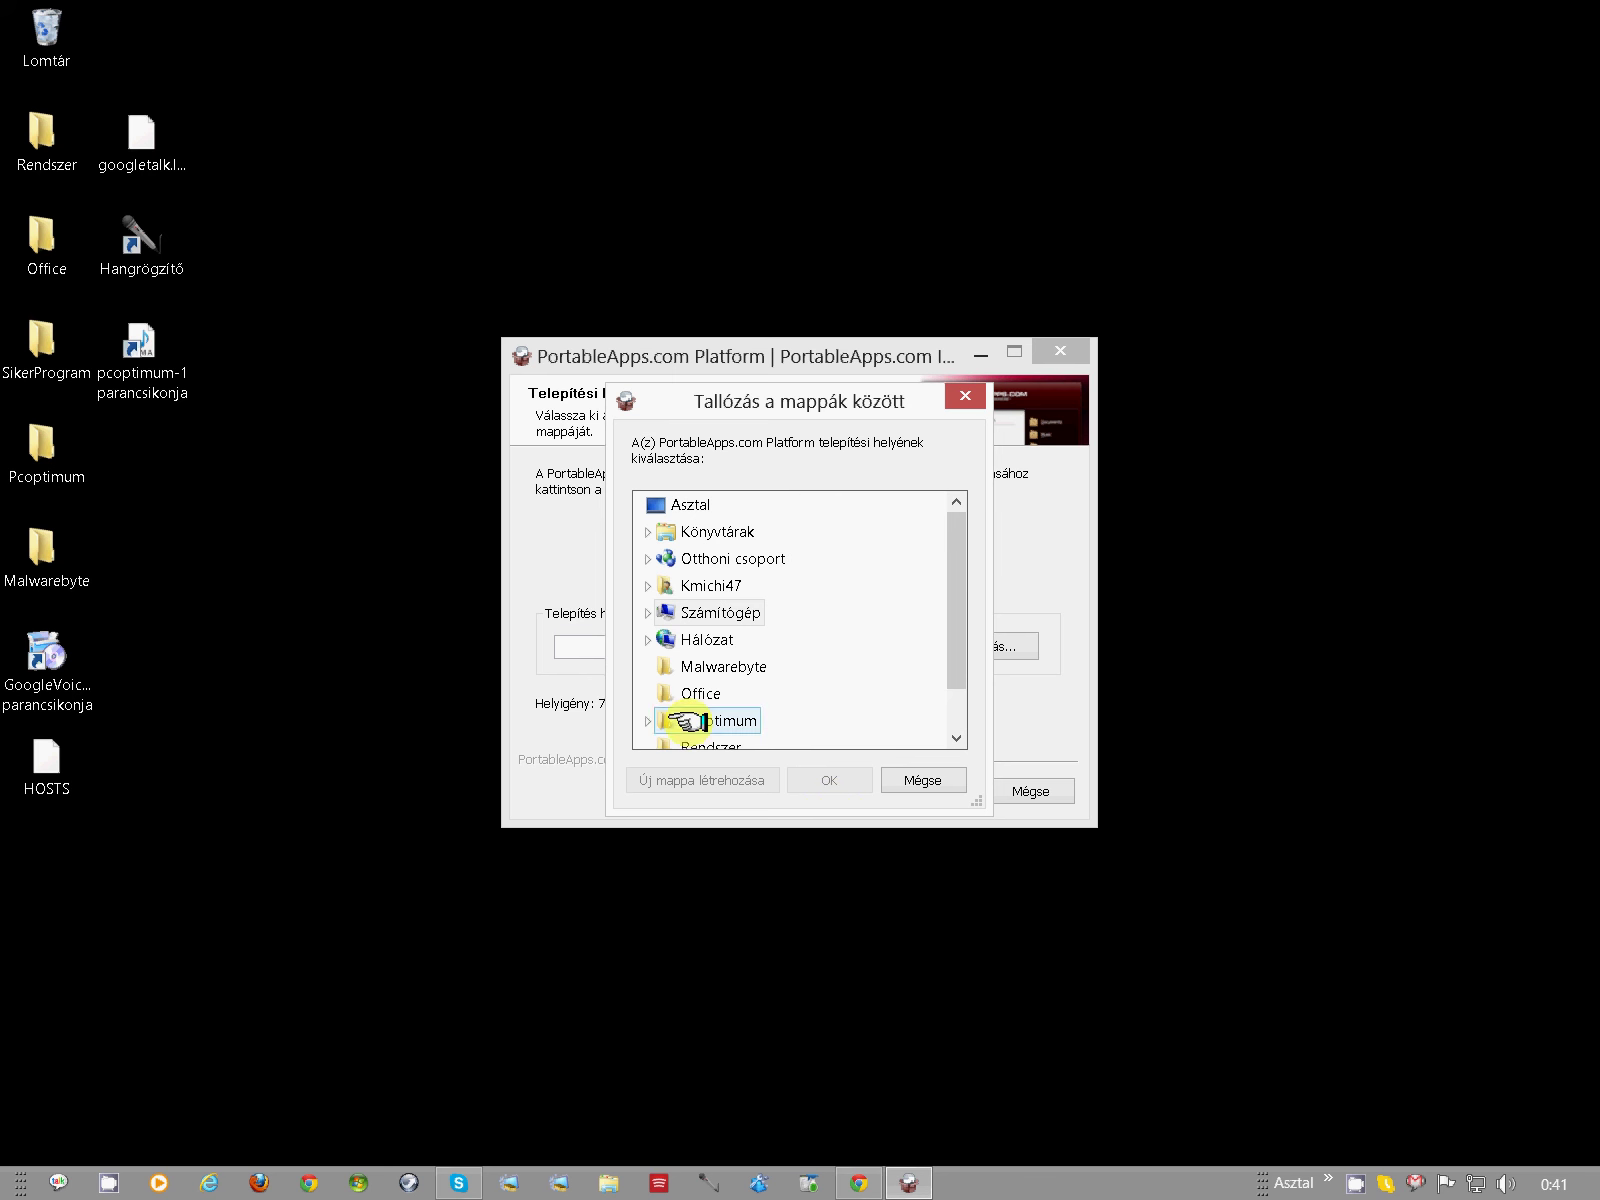
{"action": "left_click", "coordinate": [646, 612]}
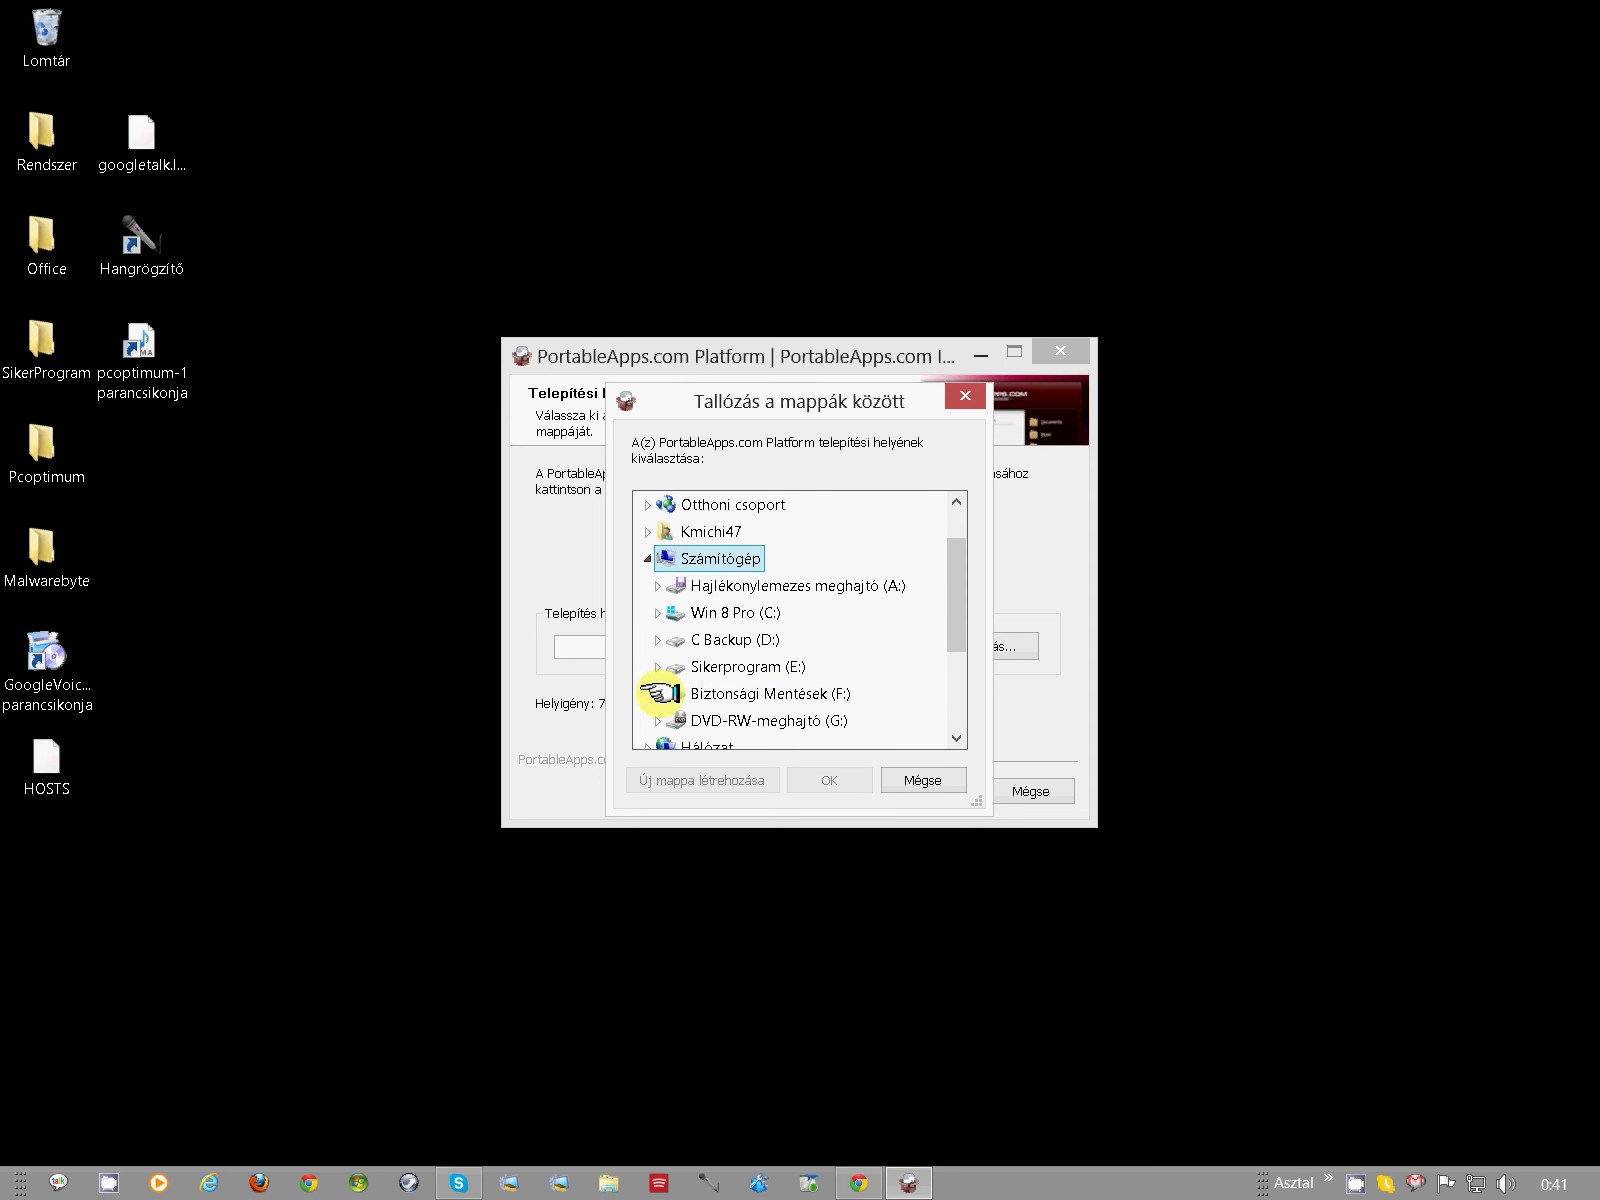
{"action": "double_click", "coordinate": [712, 638]}
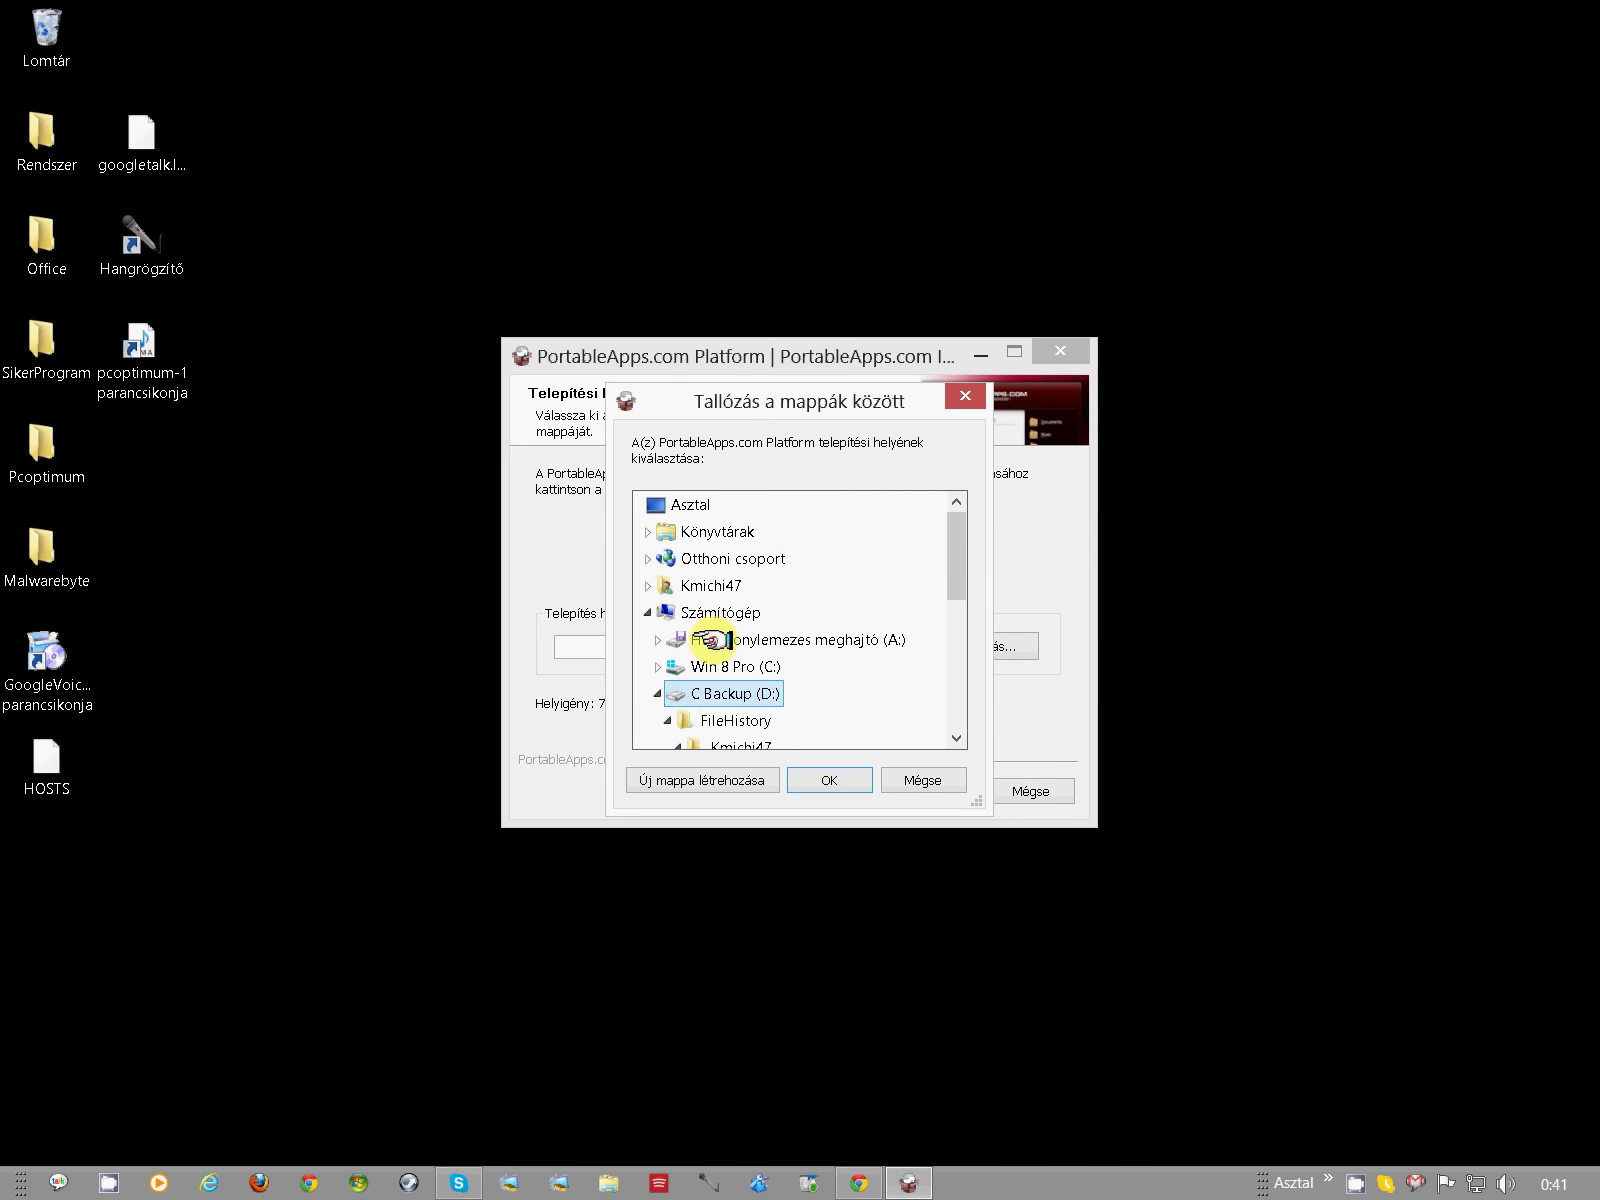
{"action": "left_click", "coordinate": [706, 777]}
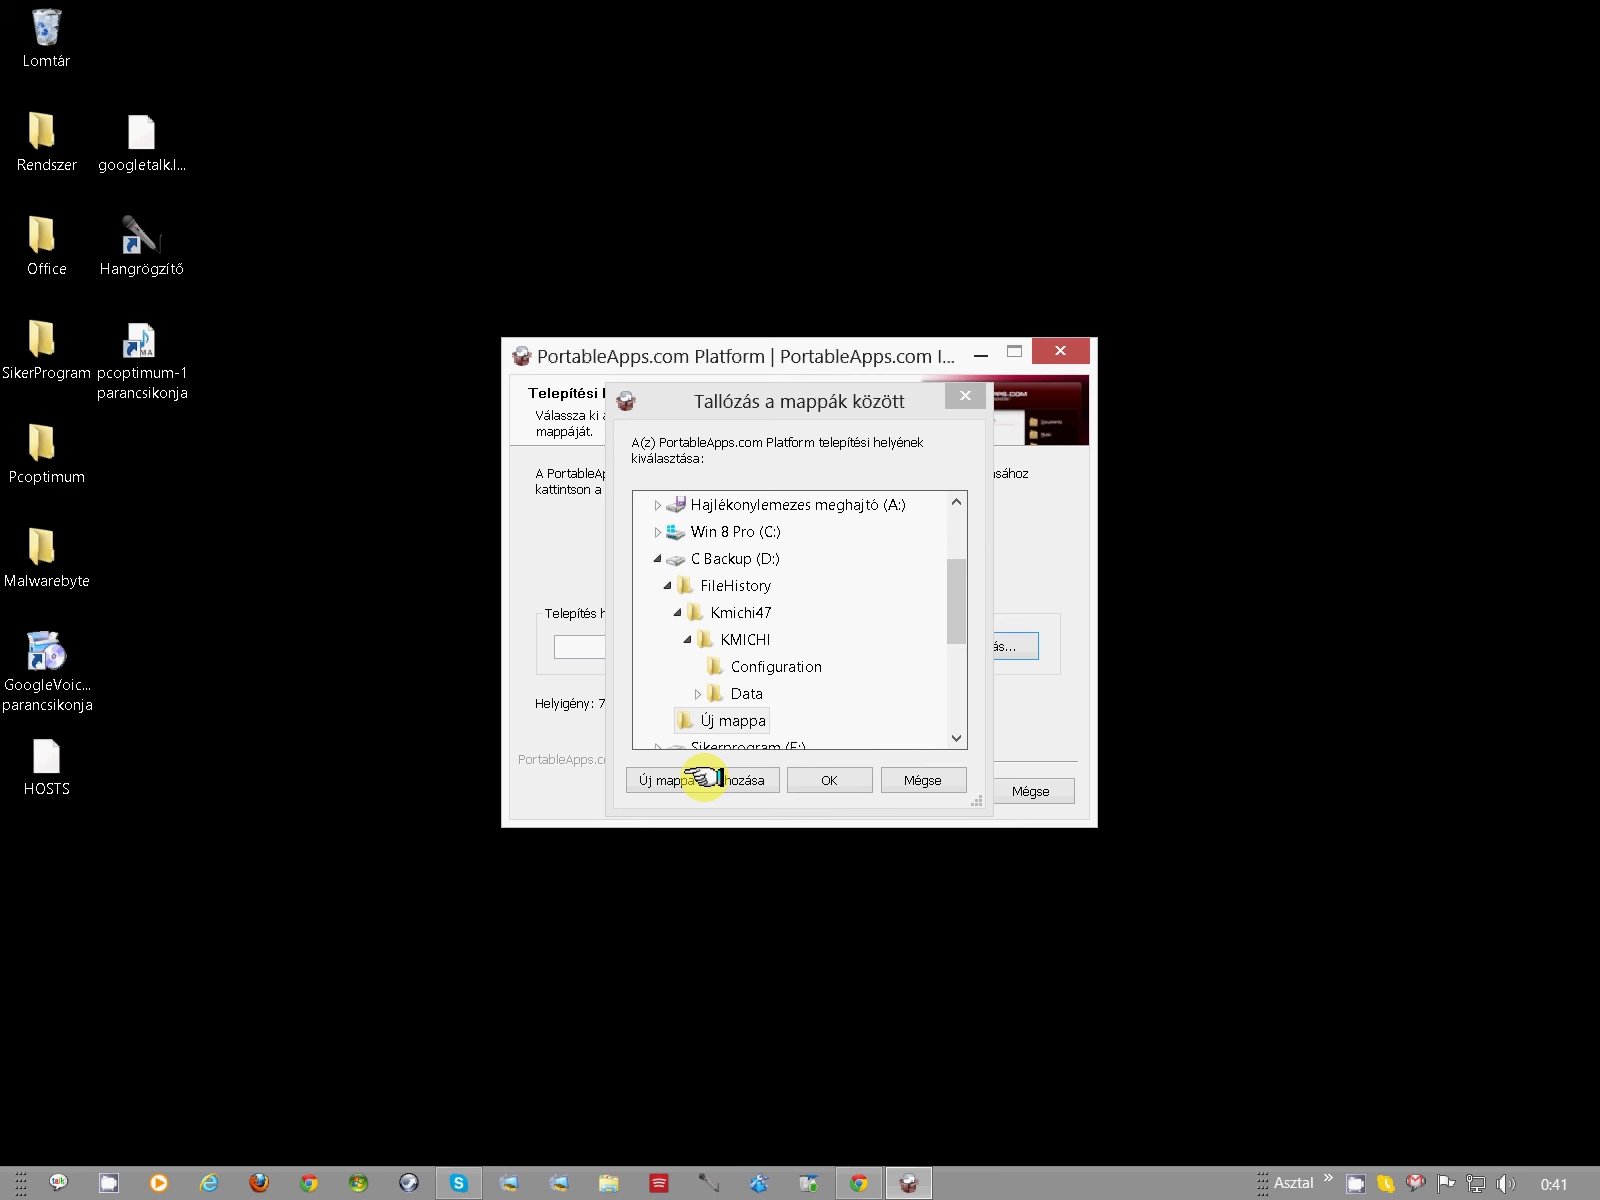
Step: Rename the new folder on the D: drive as "Portable programok"
{"action": "left_click", "coordinate": [707, 716]}
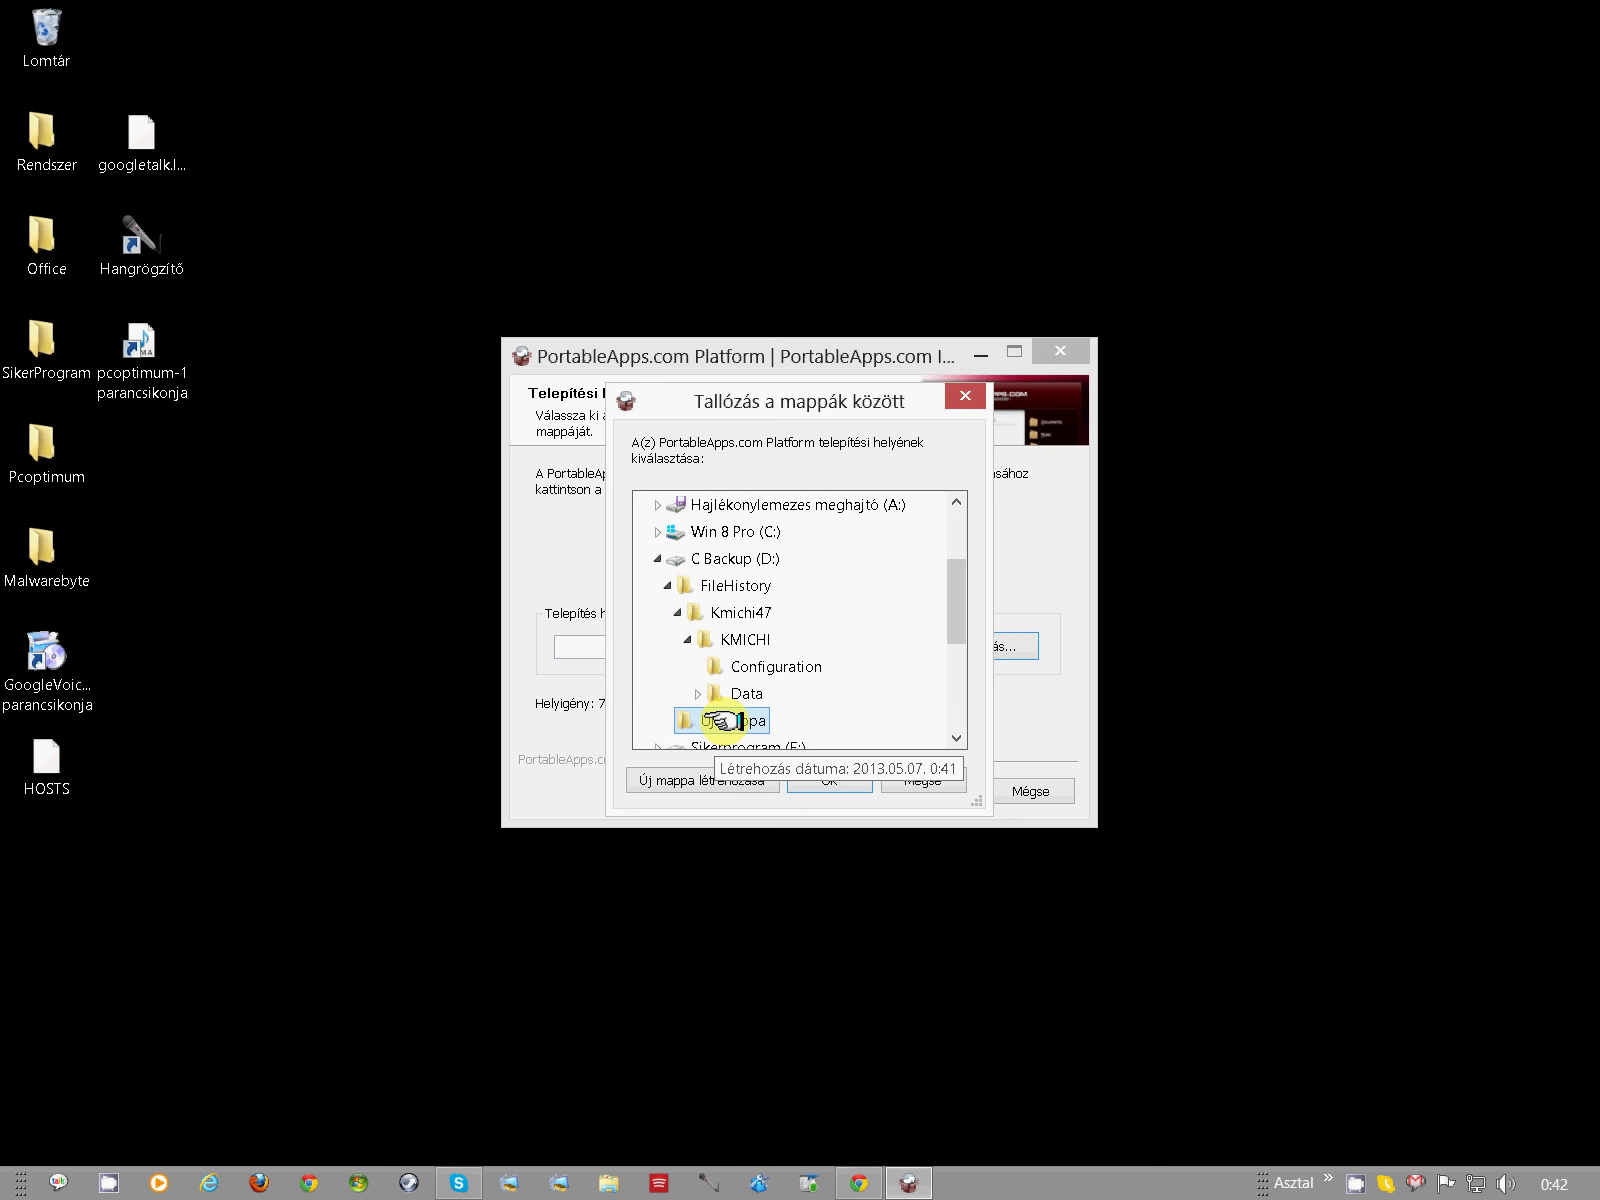
{"action": "right_click", "coordinate": [720, 719]}
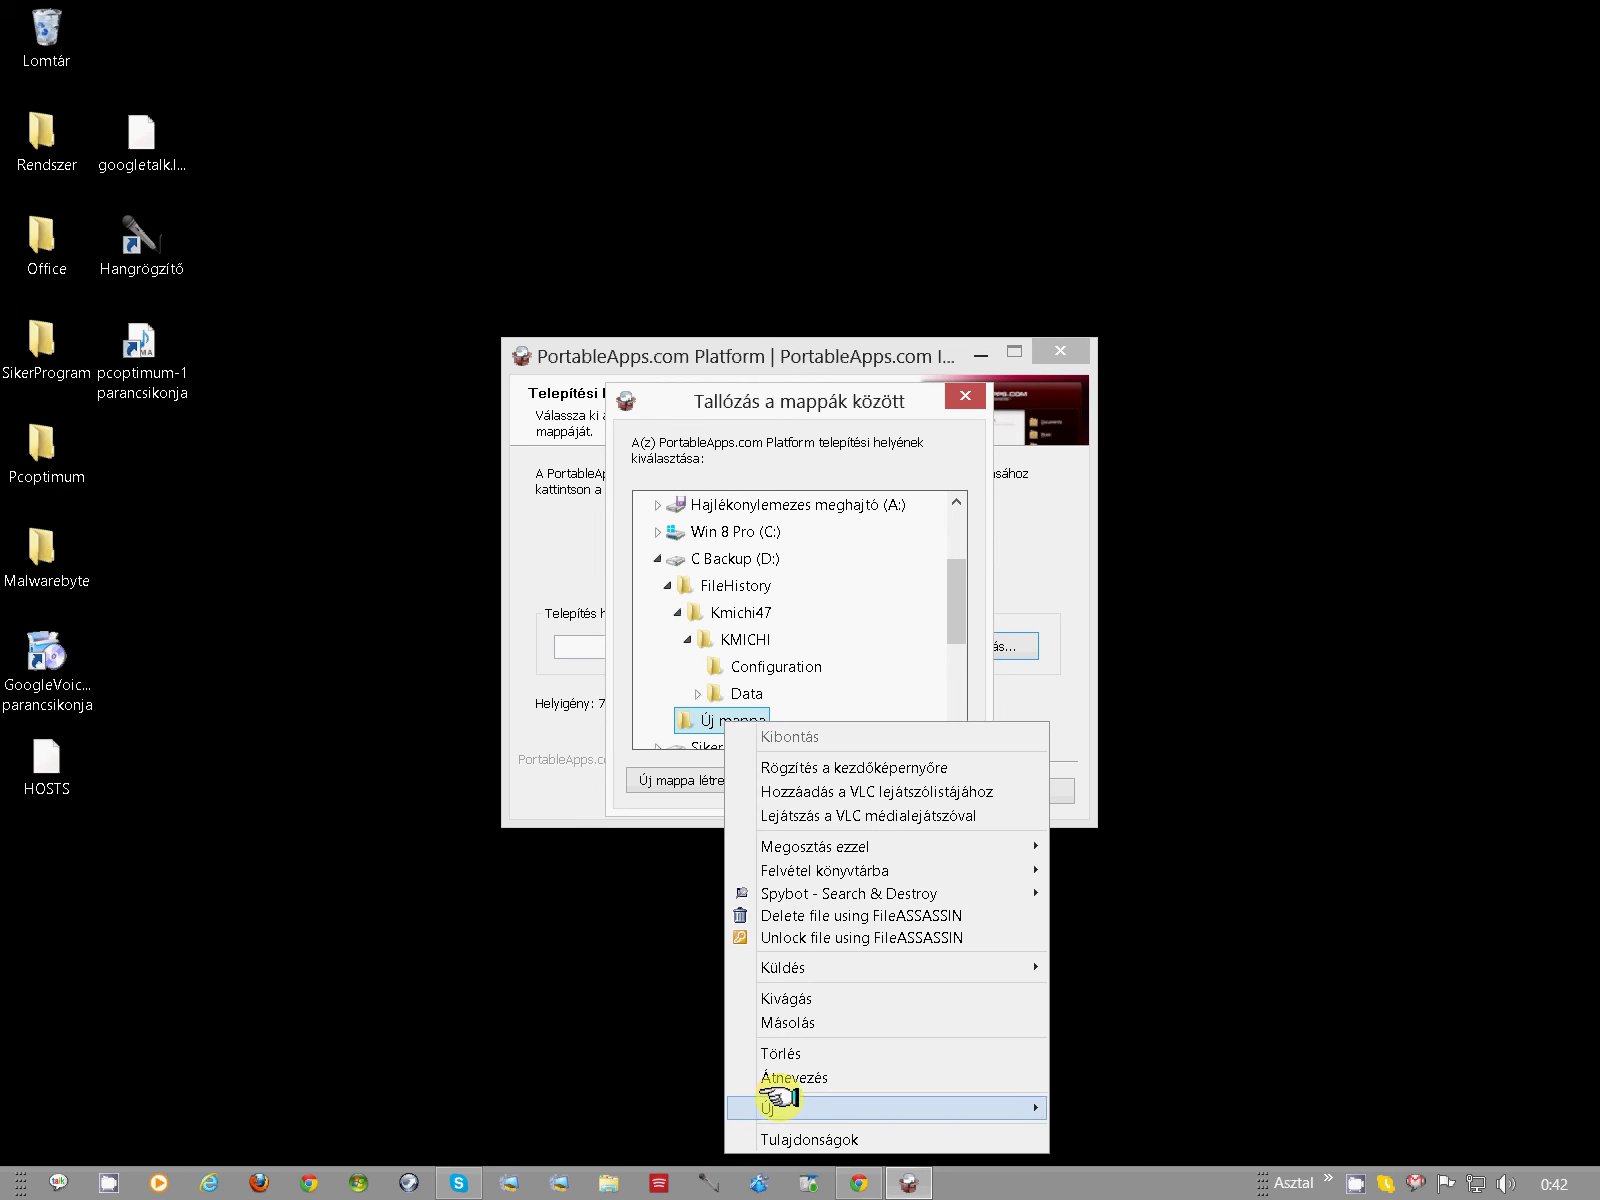
{"action": "left_click", "coordinate": [780, 1077]}
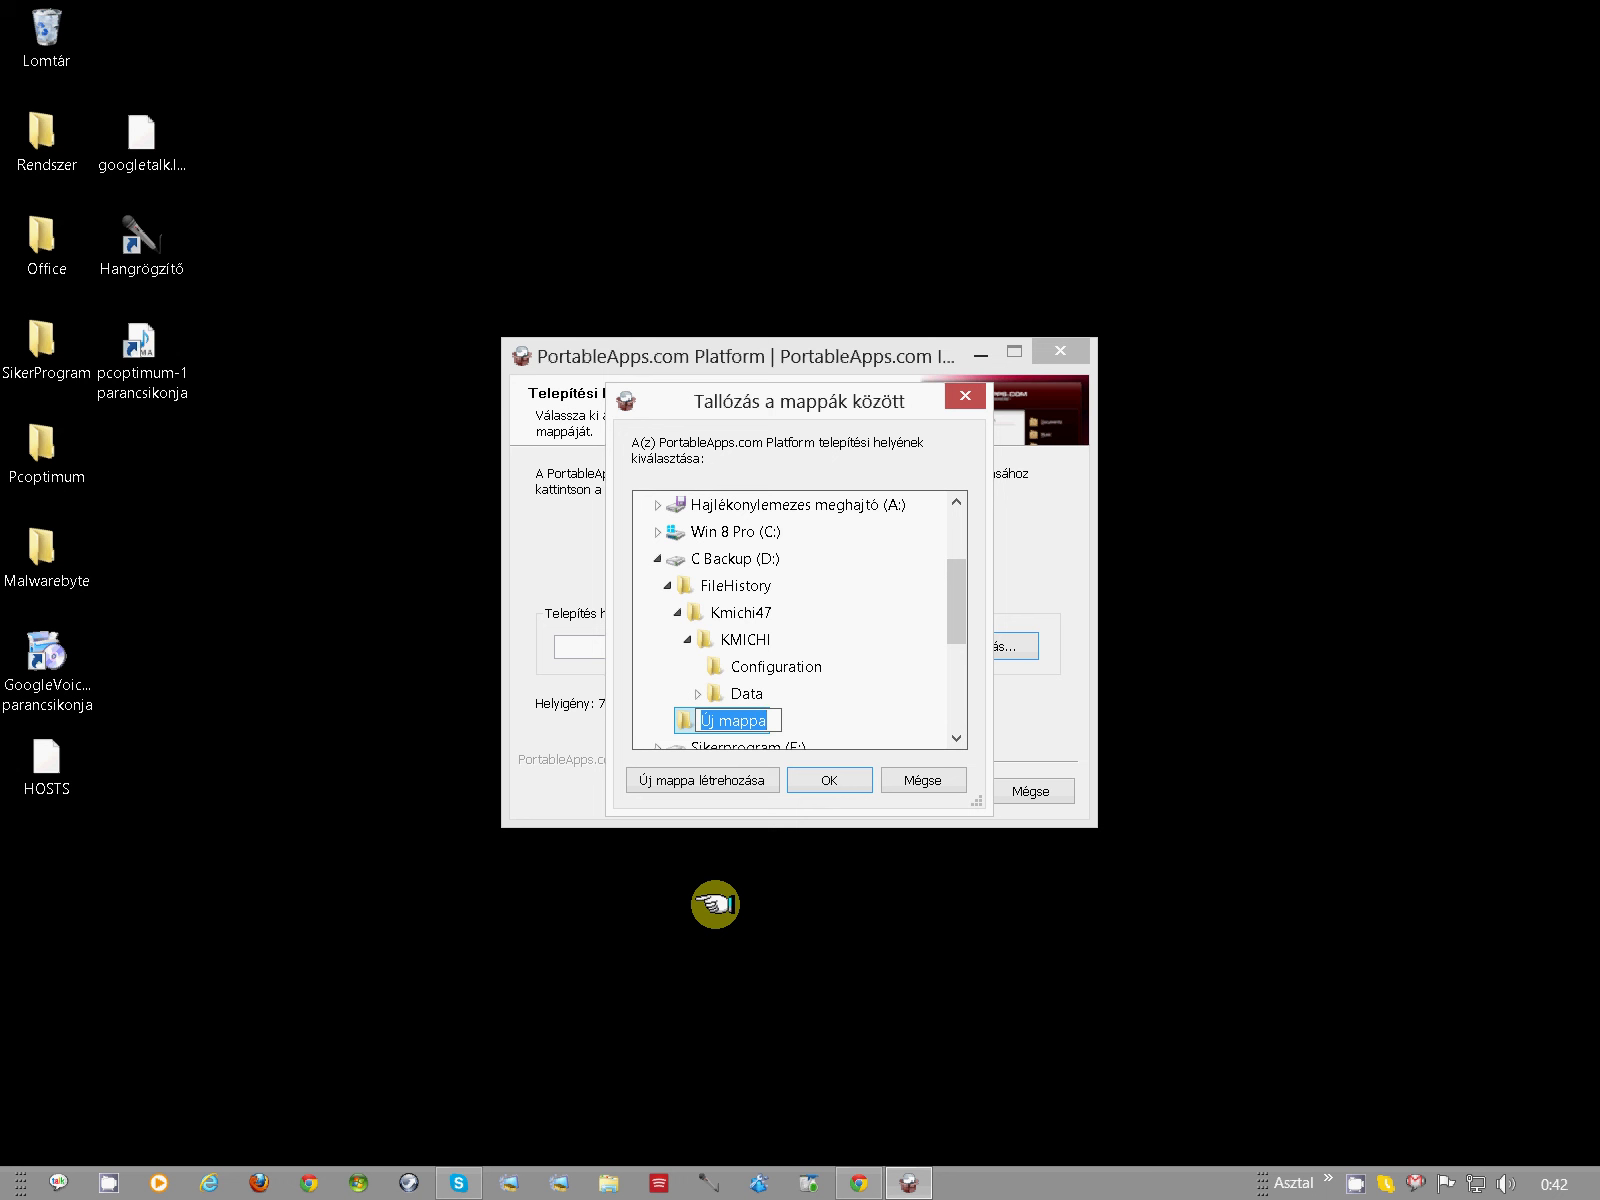
{"action": "type", "text": "p"}
{"action": "key", "text": "BackSpace"}
{"action": "type", "text": "Portable programok"}
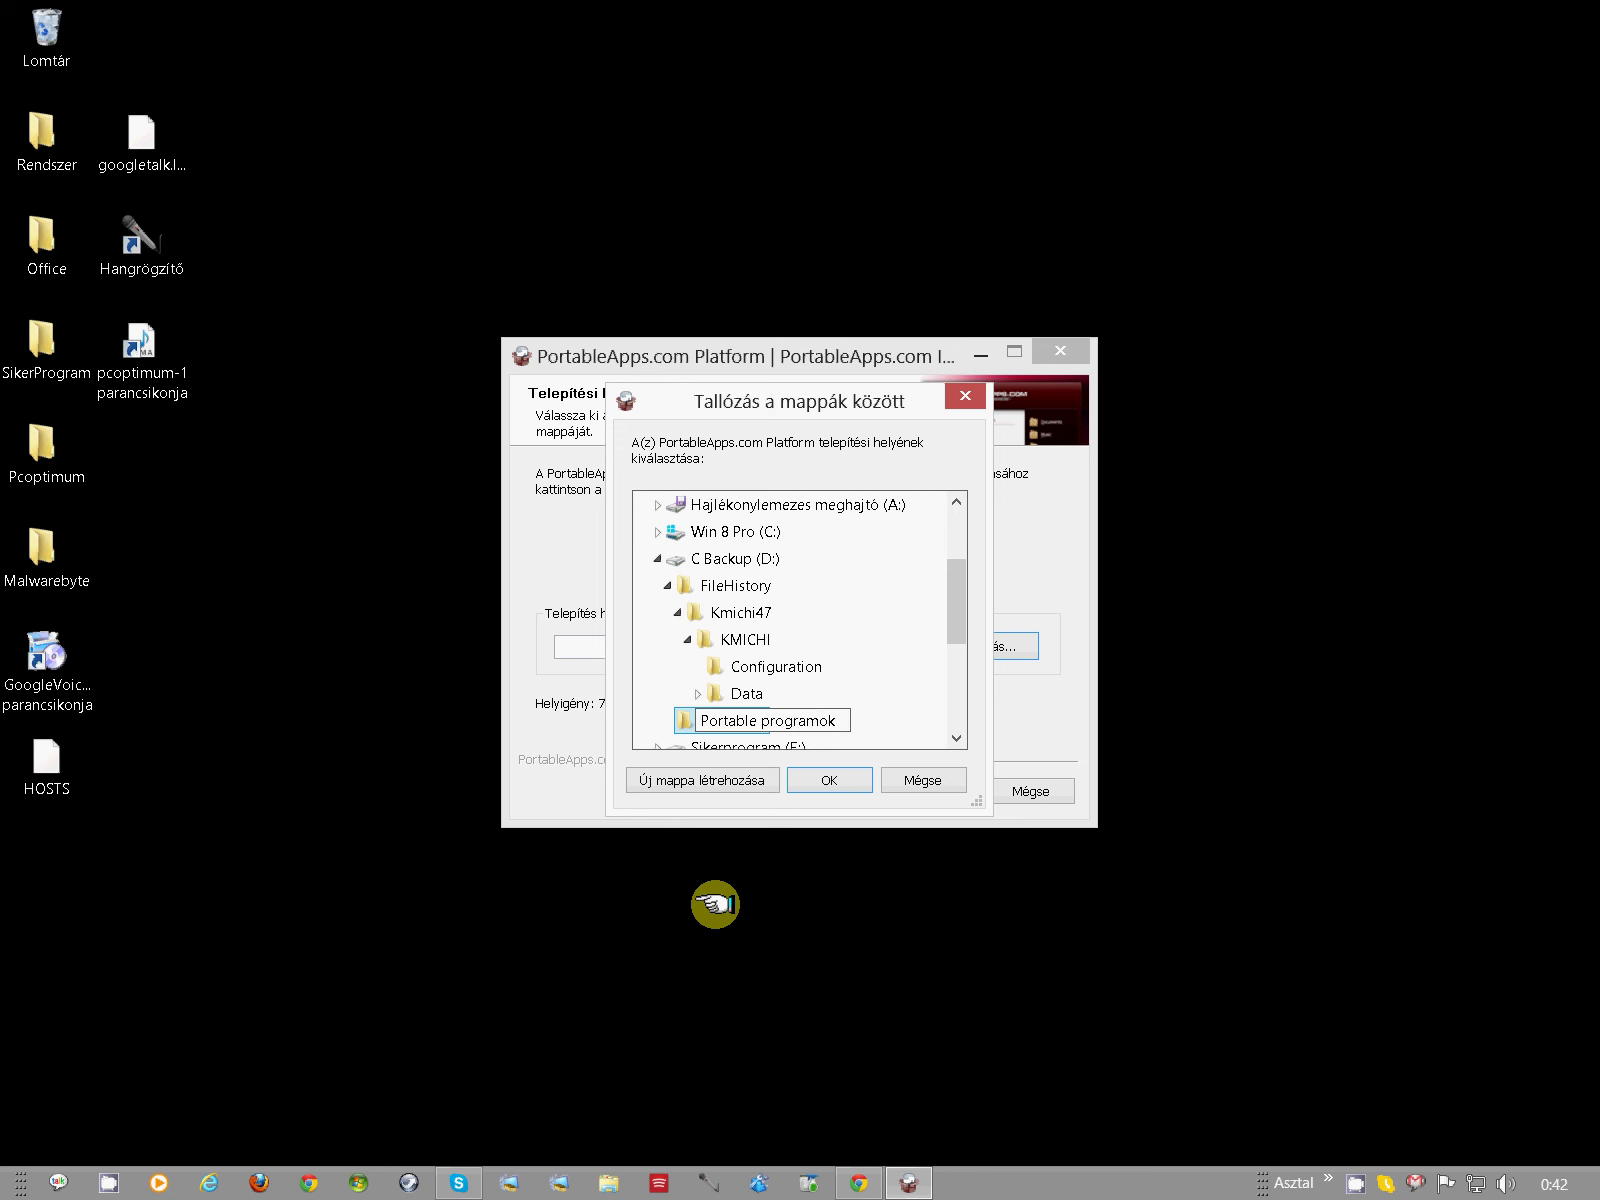
{"action": "key", "text": "Return"}
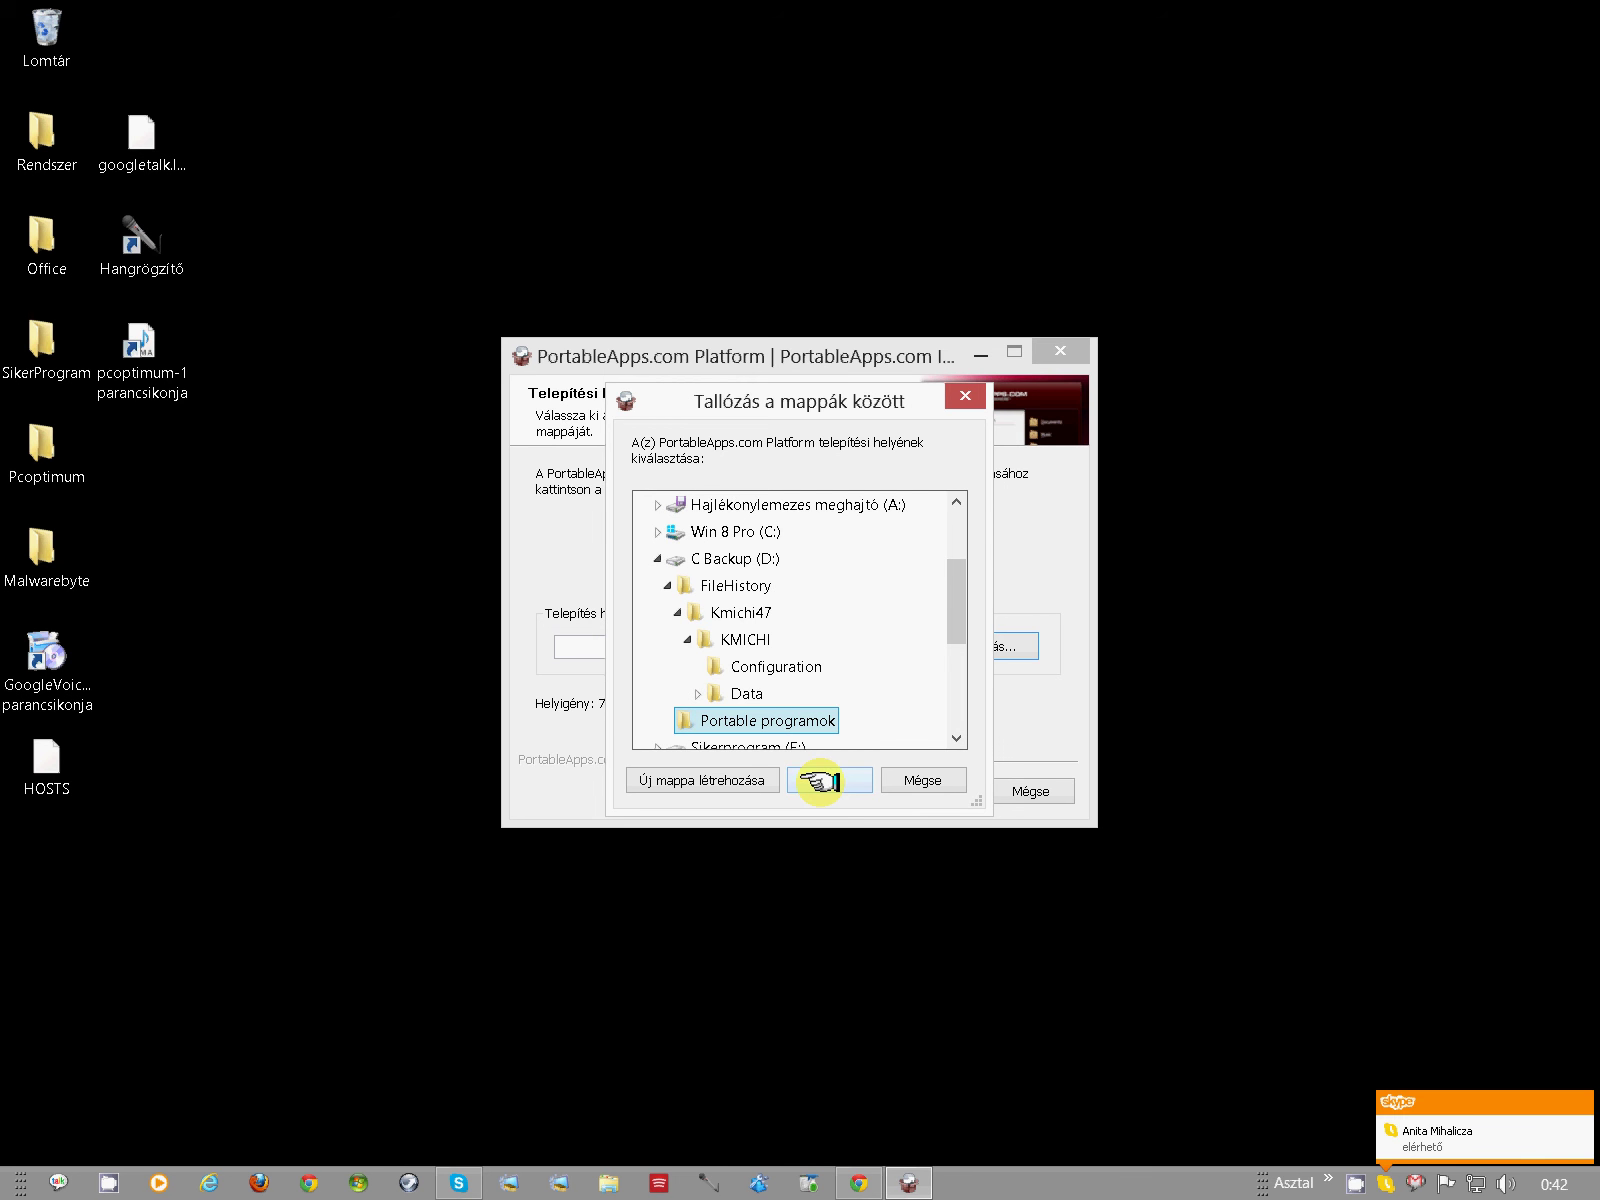
Step: Install the platform into D:\Portable programok and finish the wizard with launching PortableApps.com Platform enabled
{"action": "left_click", "coordinate": [820, 781]}
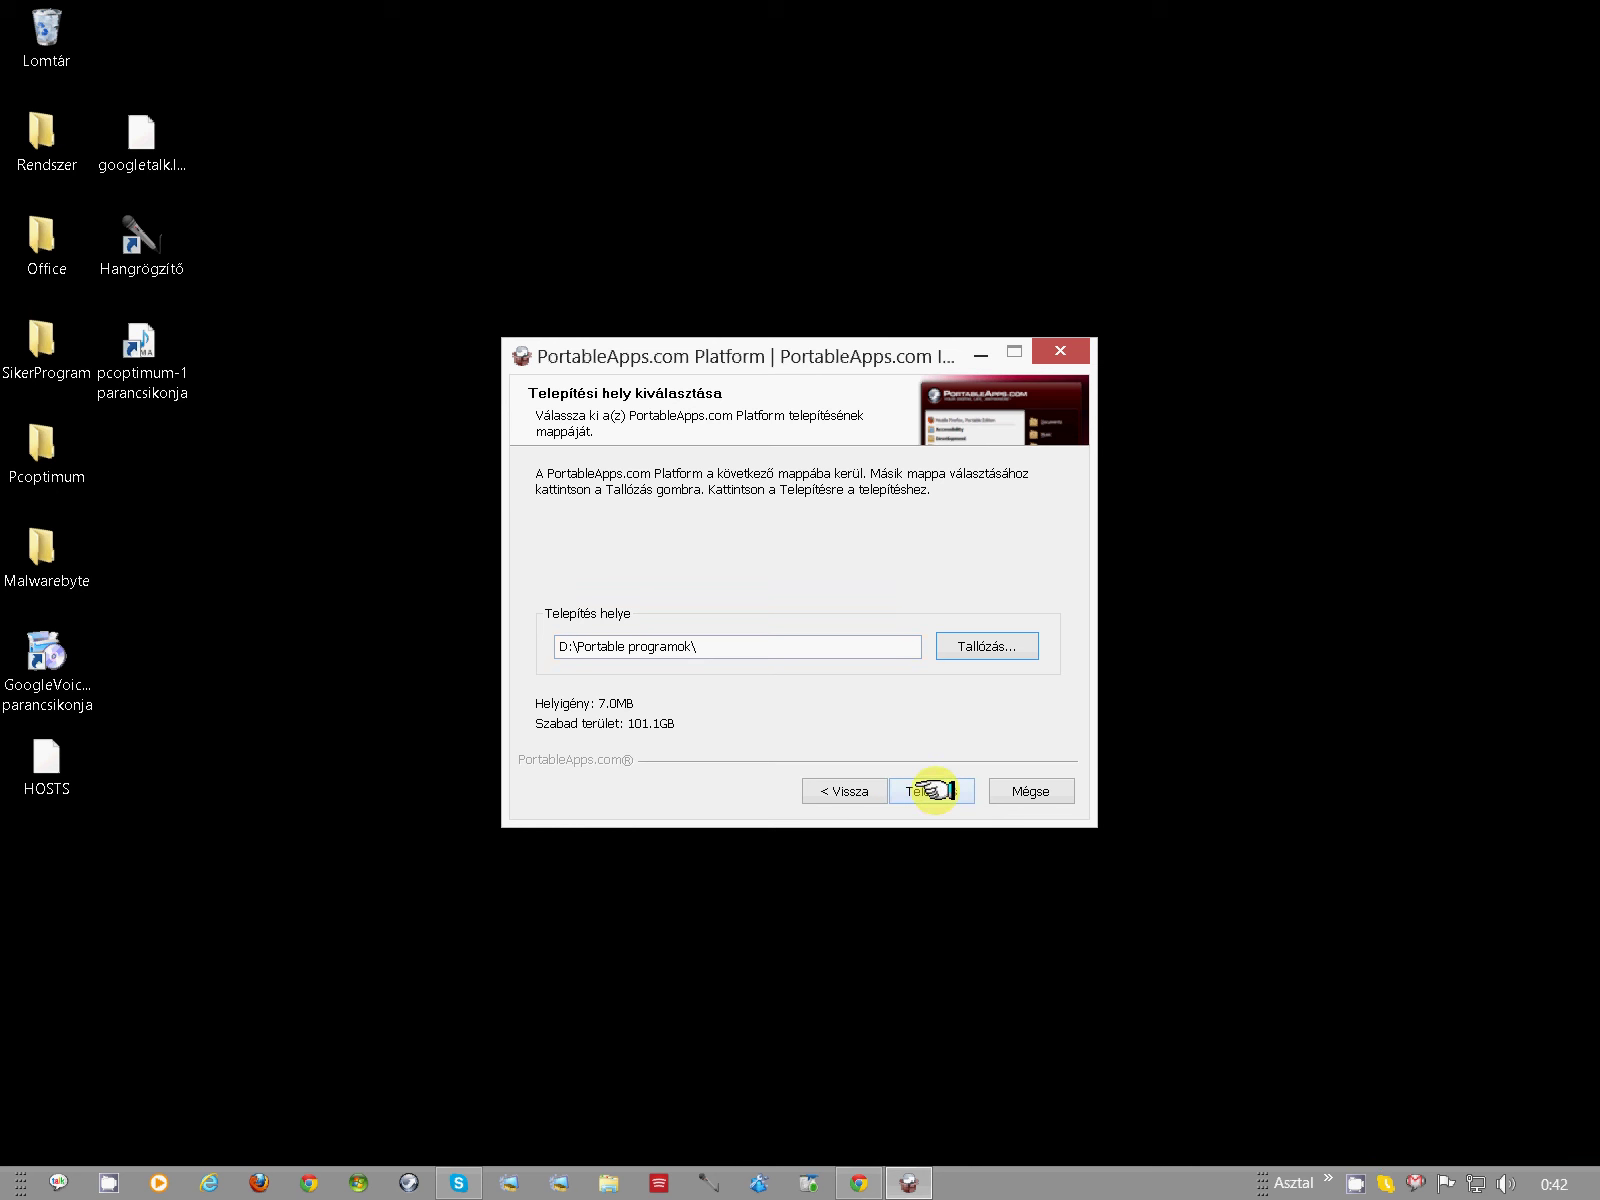
{"action": "left_click", "coordinate": [933, 790]}
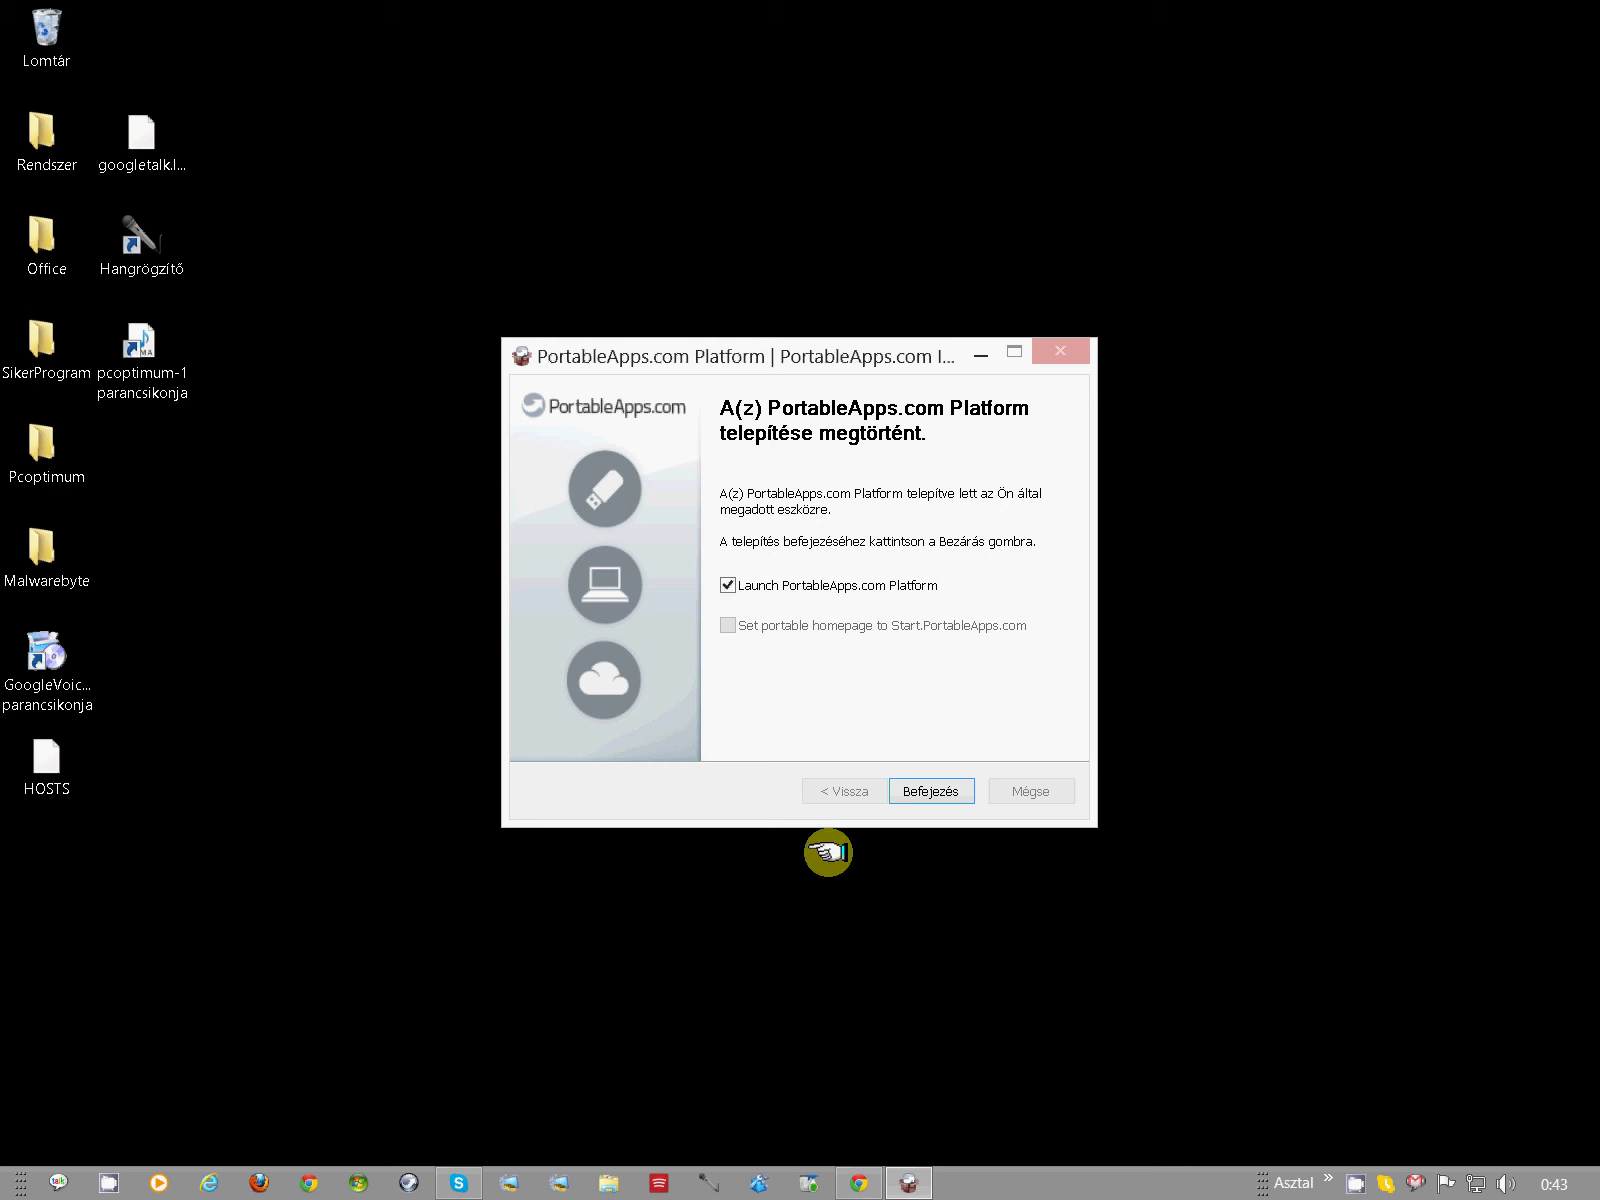
{"action": "left_click", "coordinate": [929, 791]}
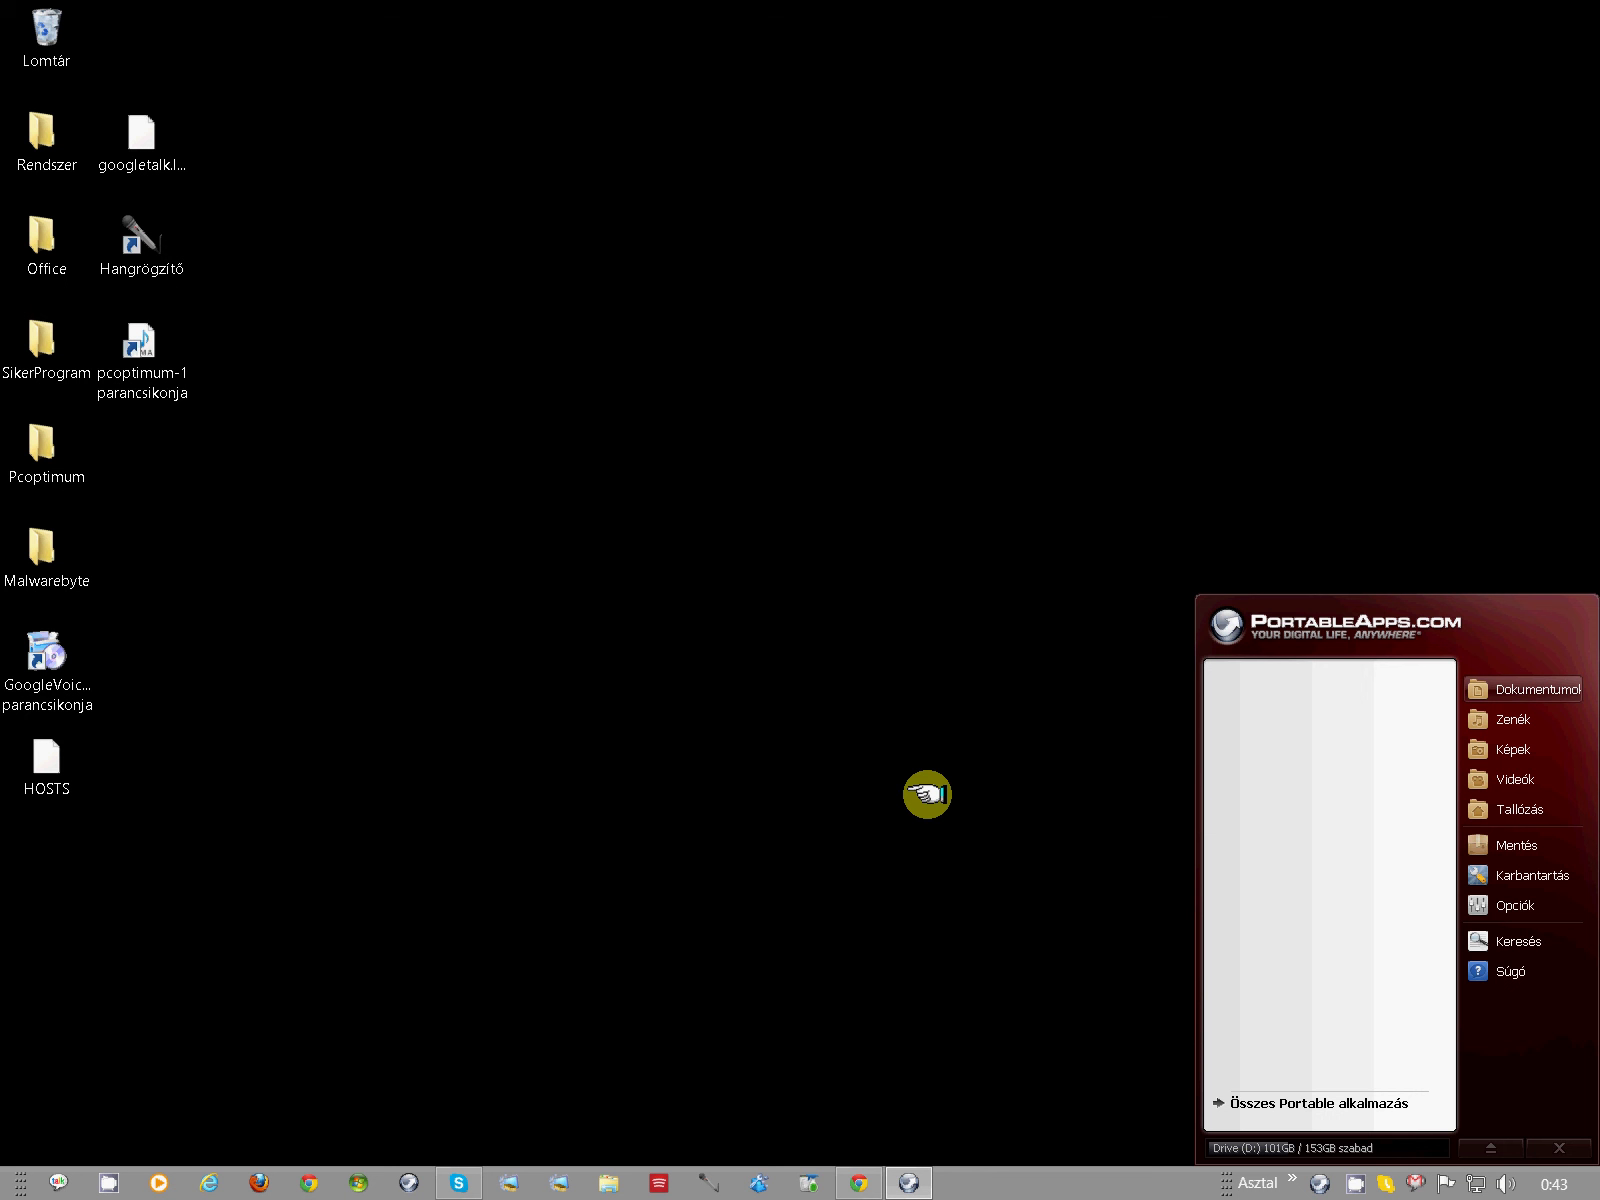
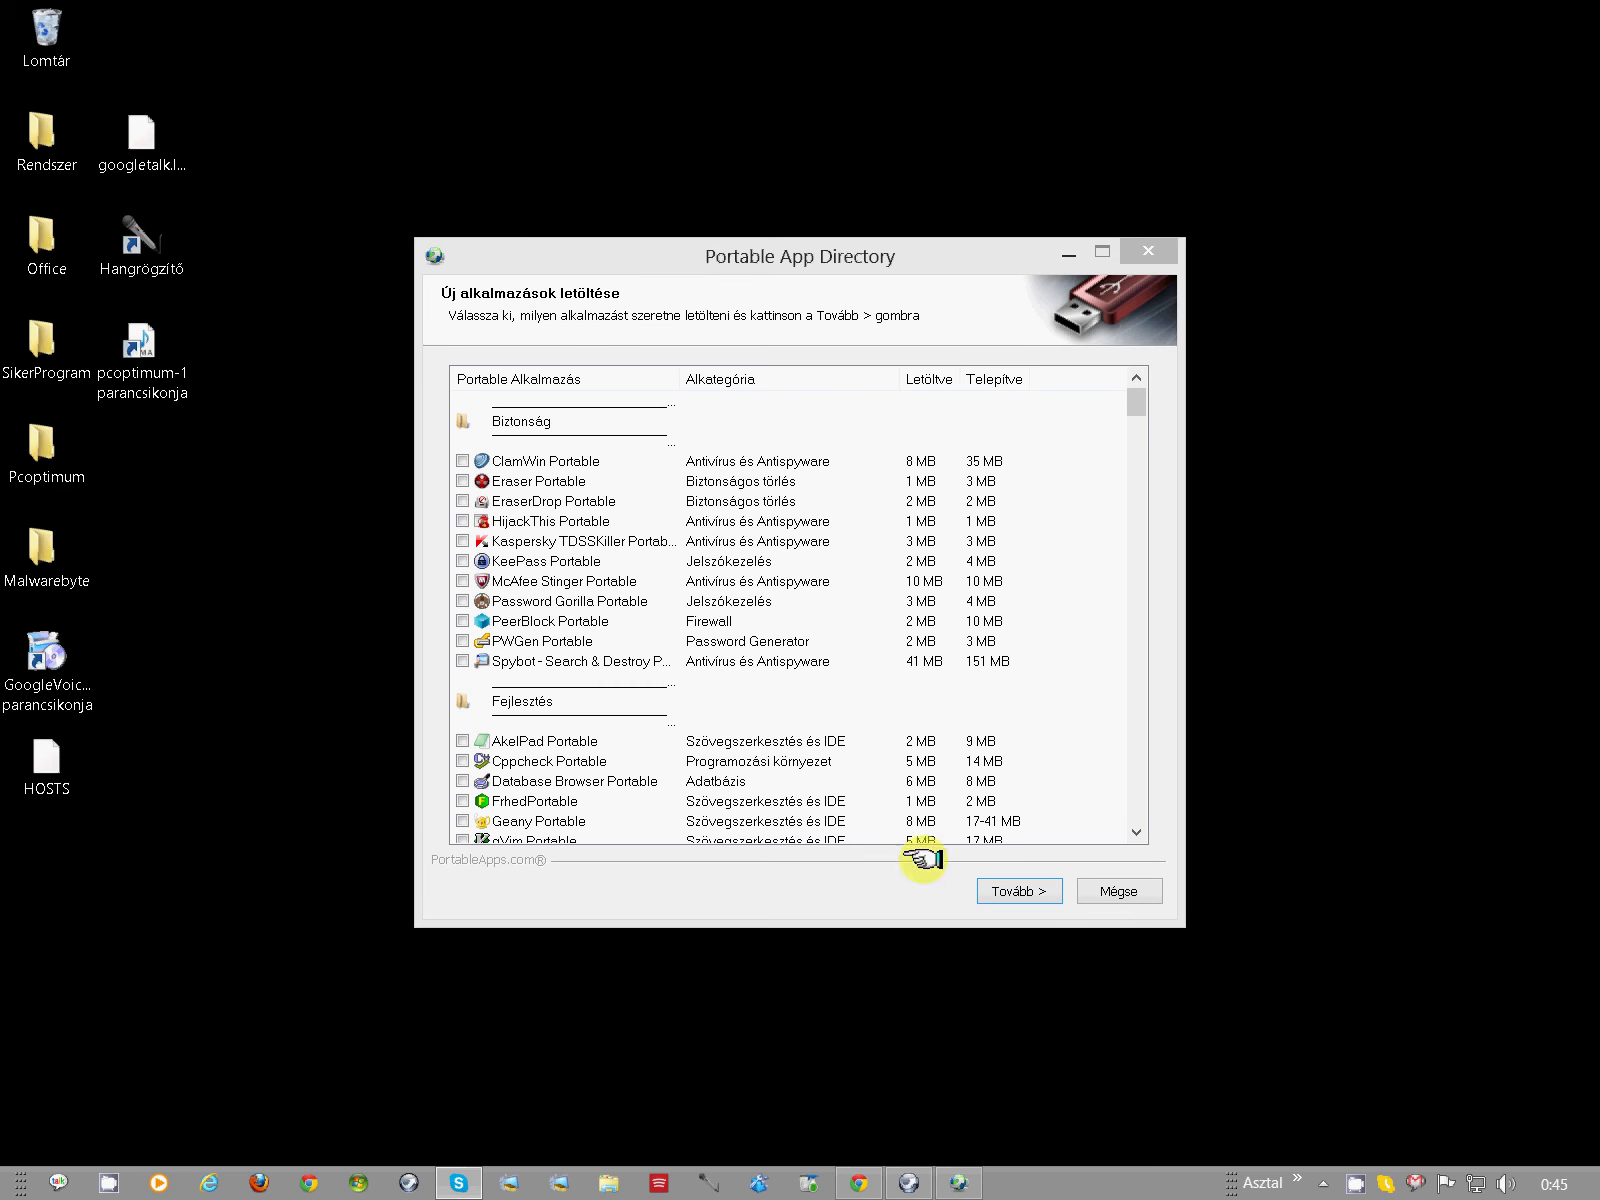
Step: Look through the whole directory of downloadable portable applications, from the Biztonság category to Zene és videó
{"action": "left_click", "coordinate": [1136, 831]}
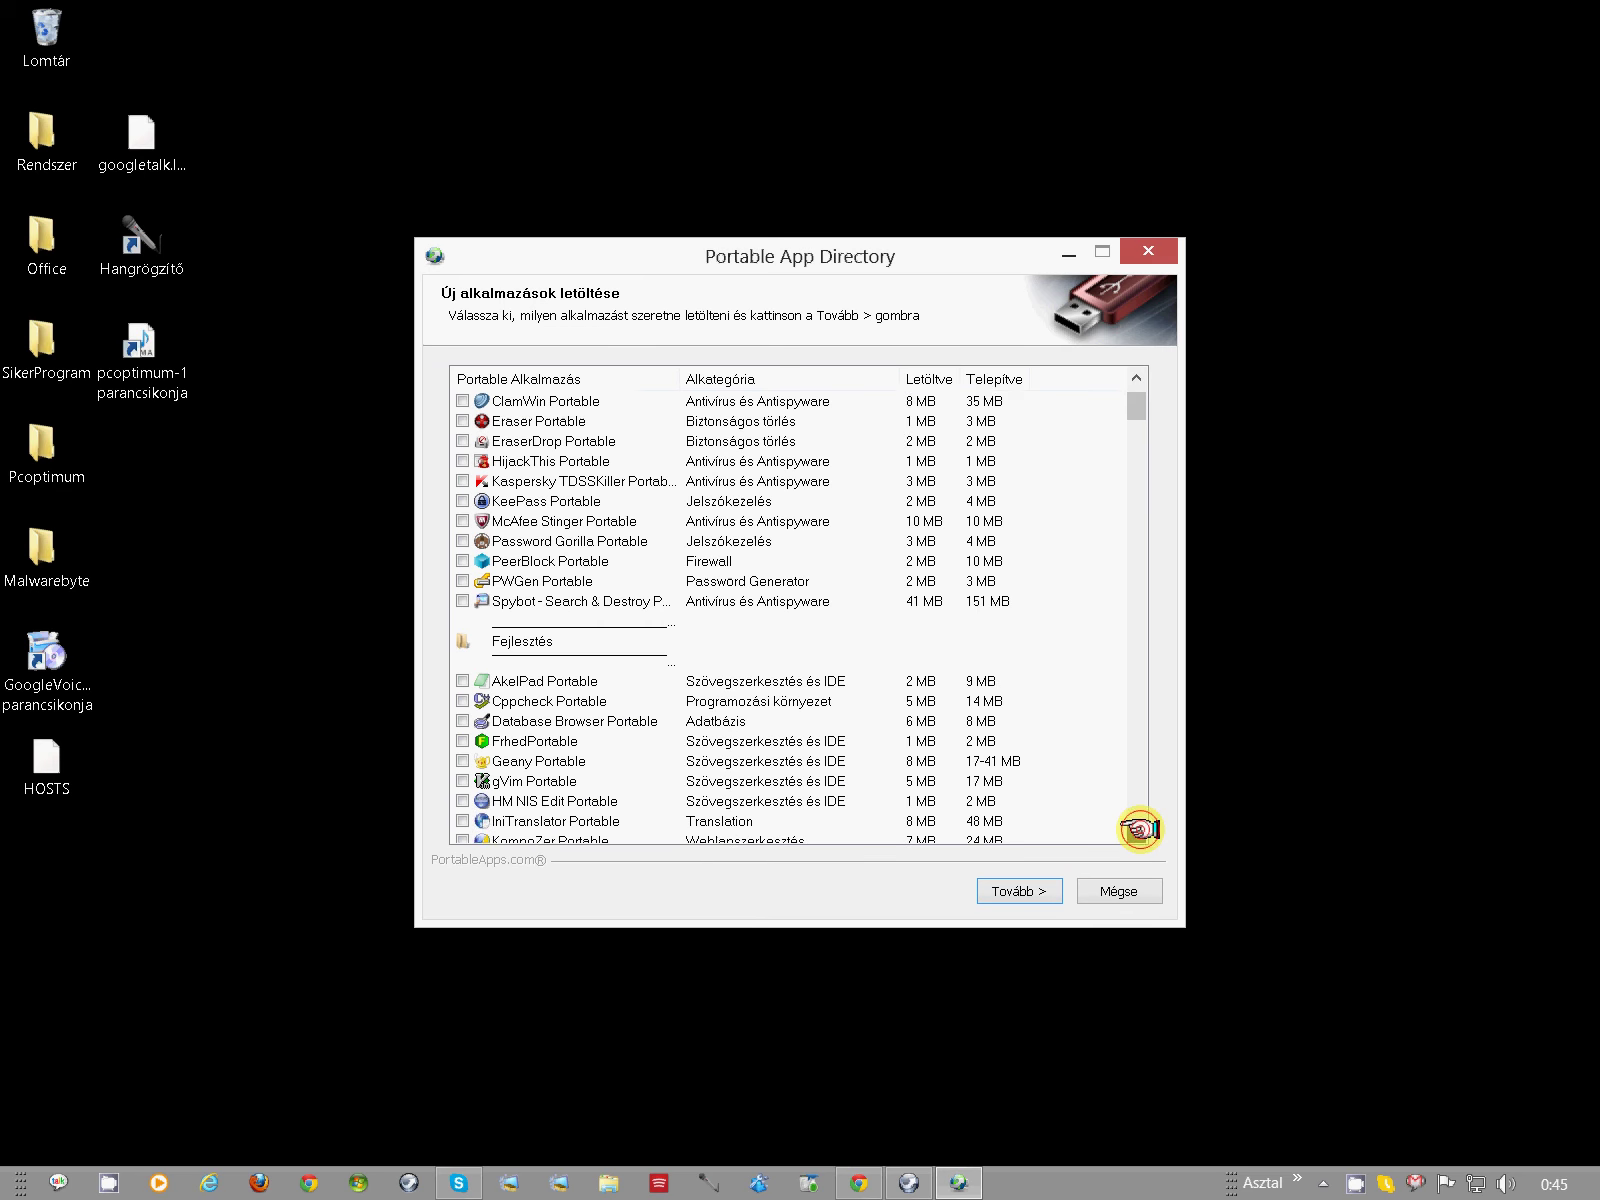
{"action": "left_click_drag", "start_coordinate": [1138, 829], "coordinate": [1138, 828]}
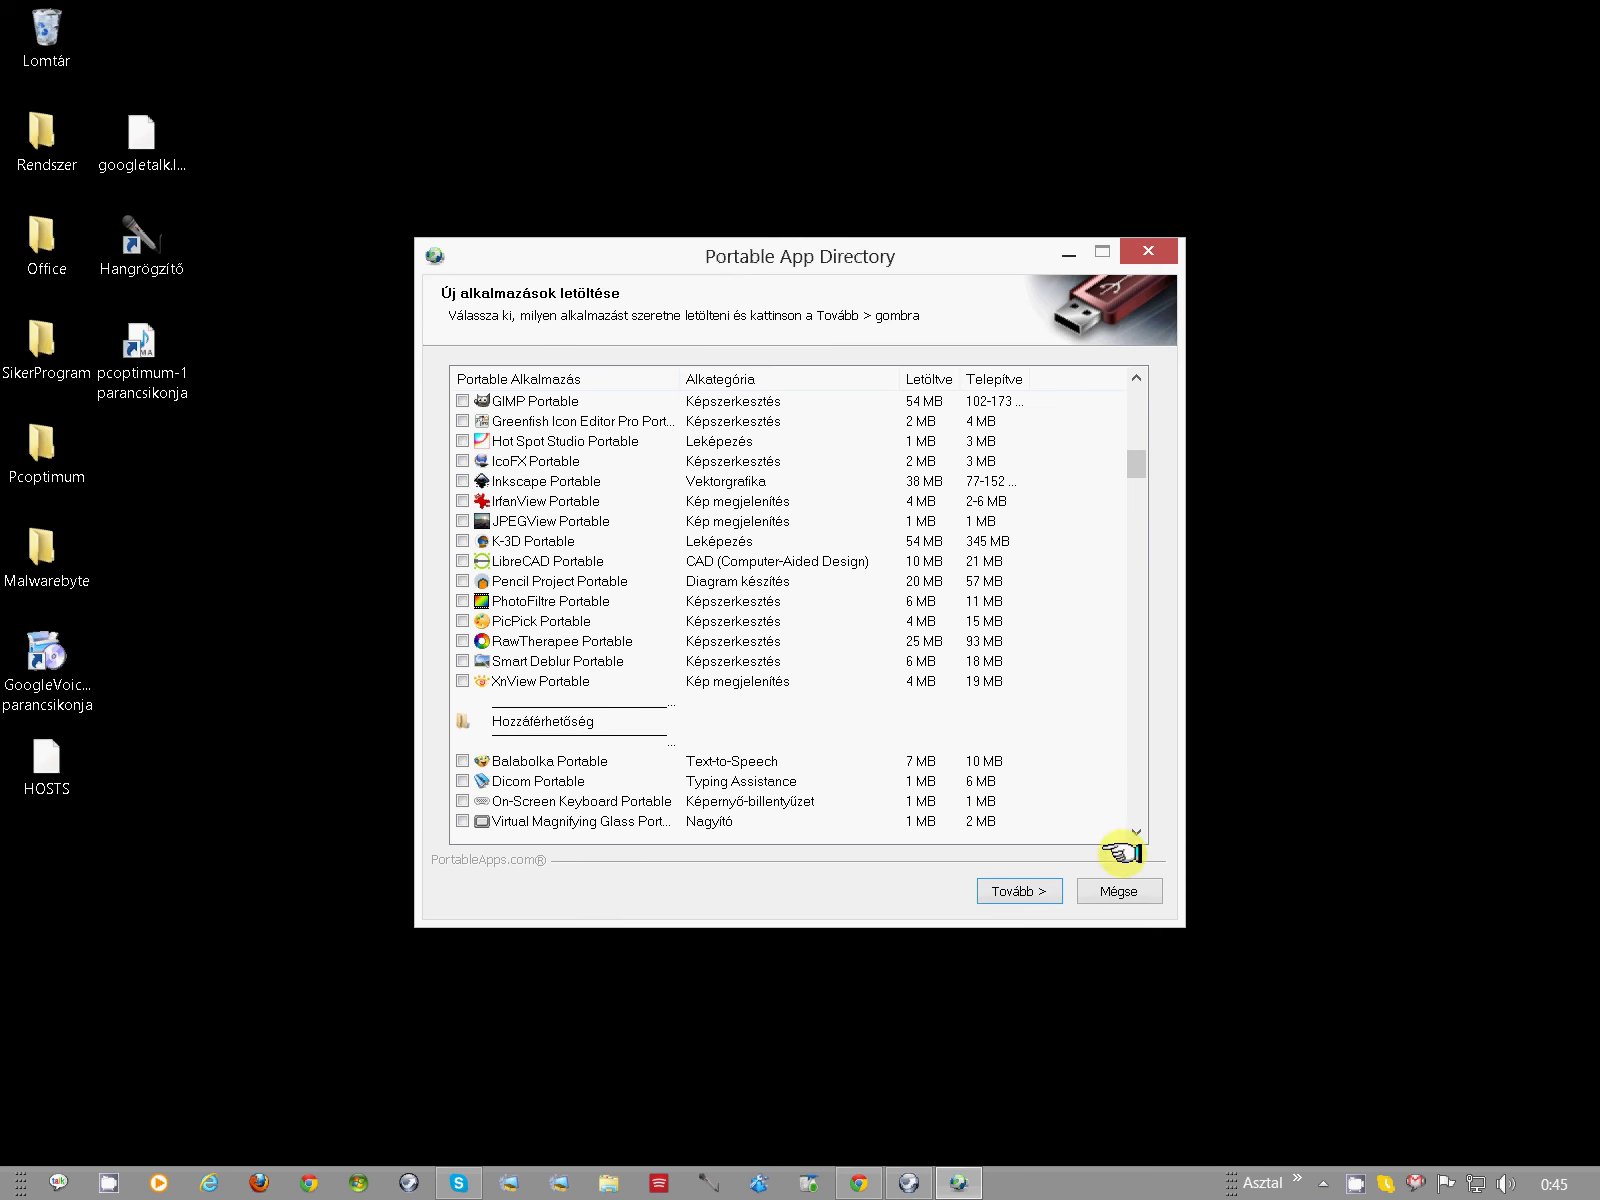
{"action": "left_click_drag", "start_coordinate": [1136, 831], "coordinate": [1133, 830]}
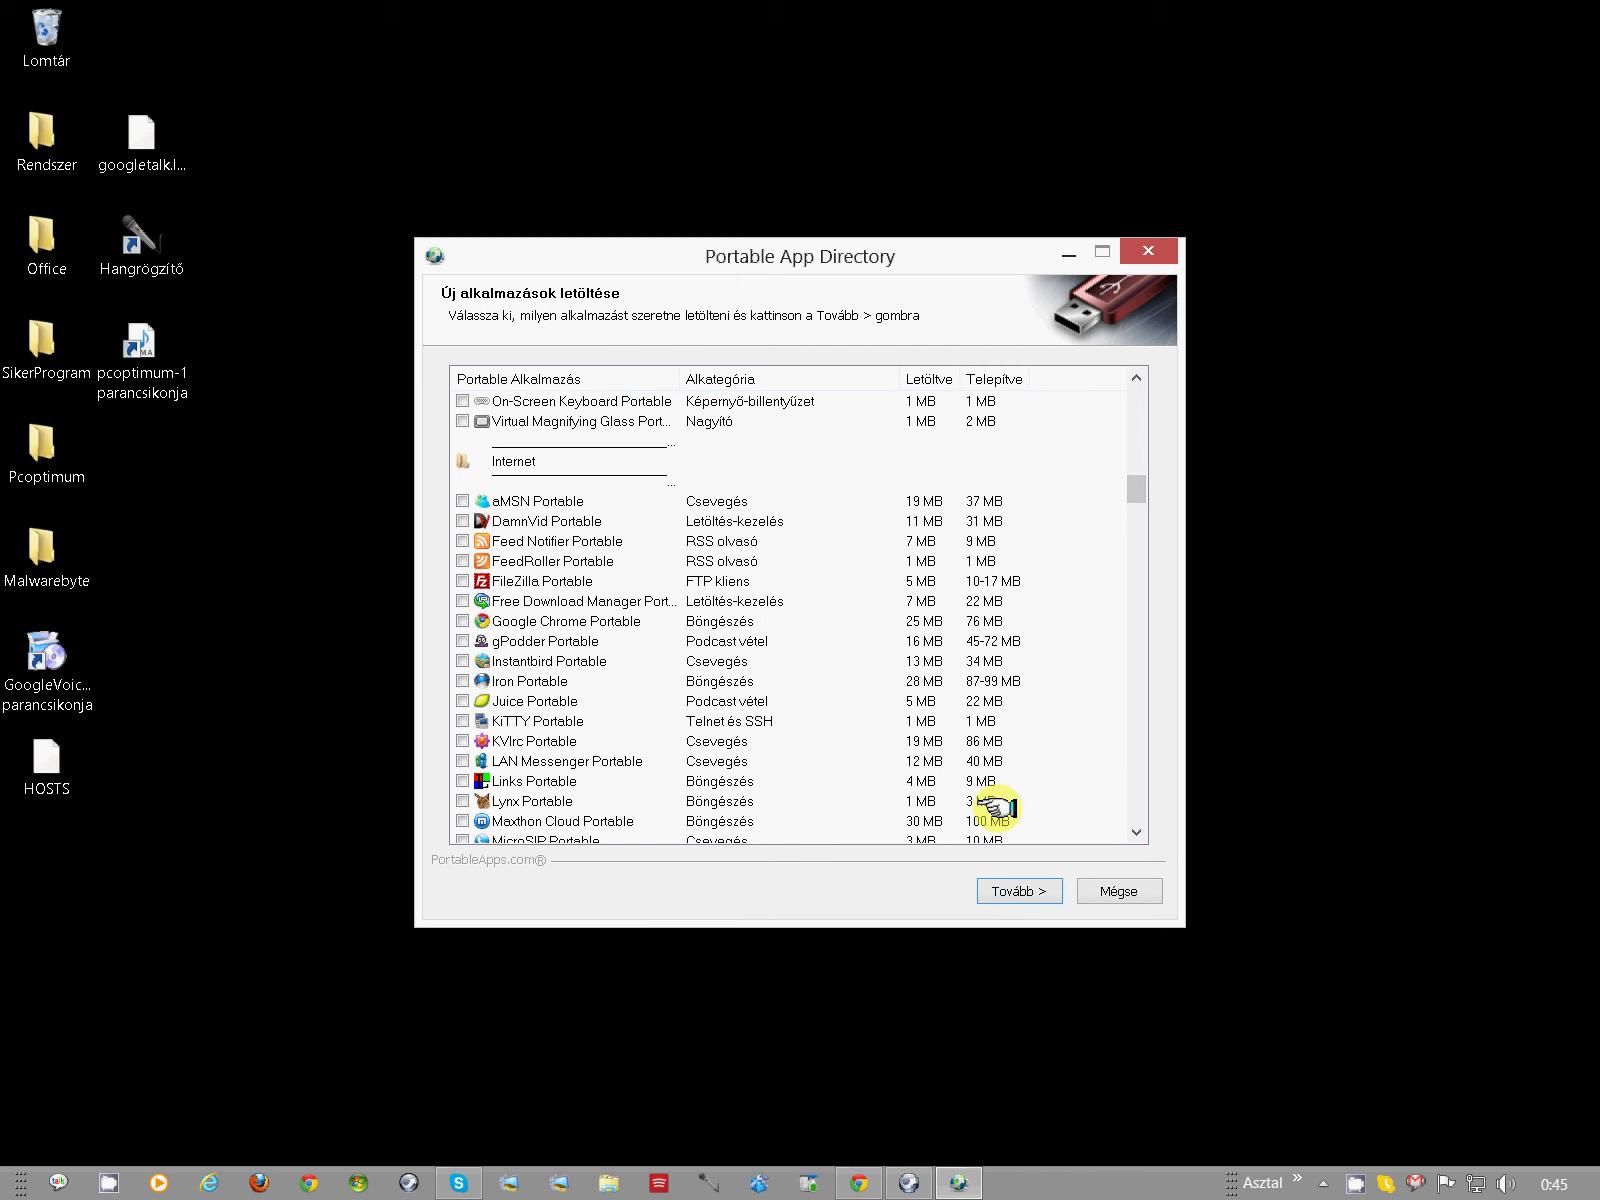
{"action": "left_click_drag", "start_coordinate": [1138, 830], "coordinate": [1137, 830]}
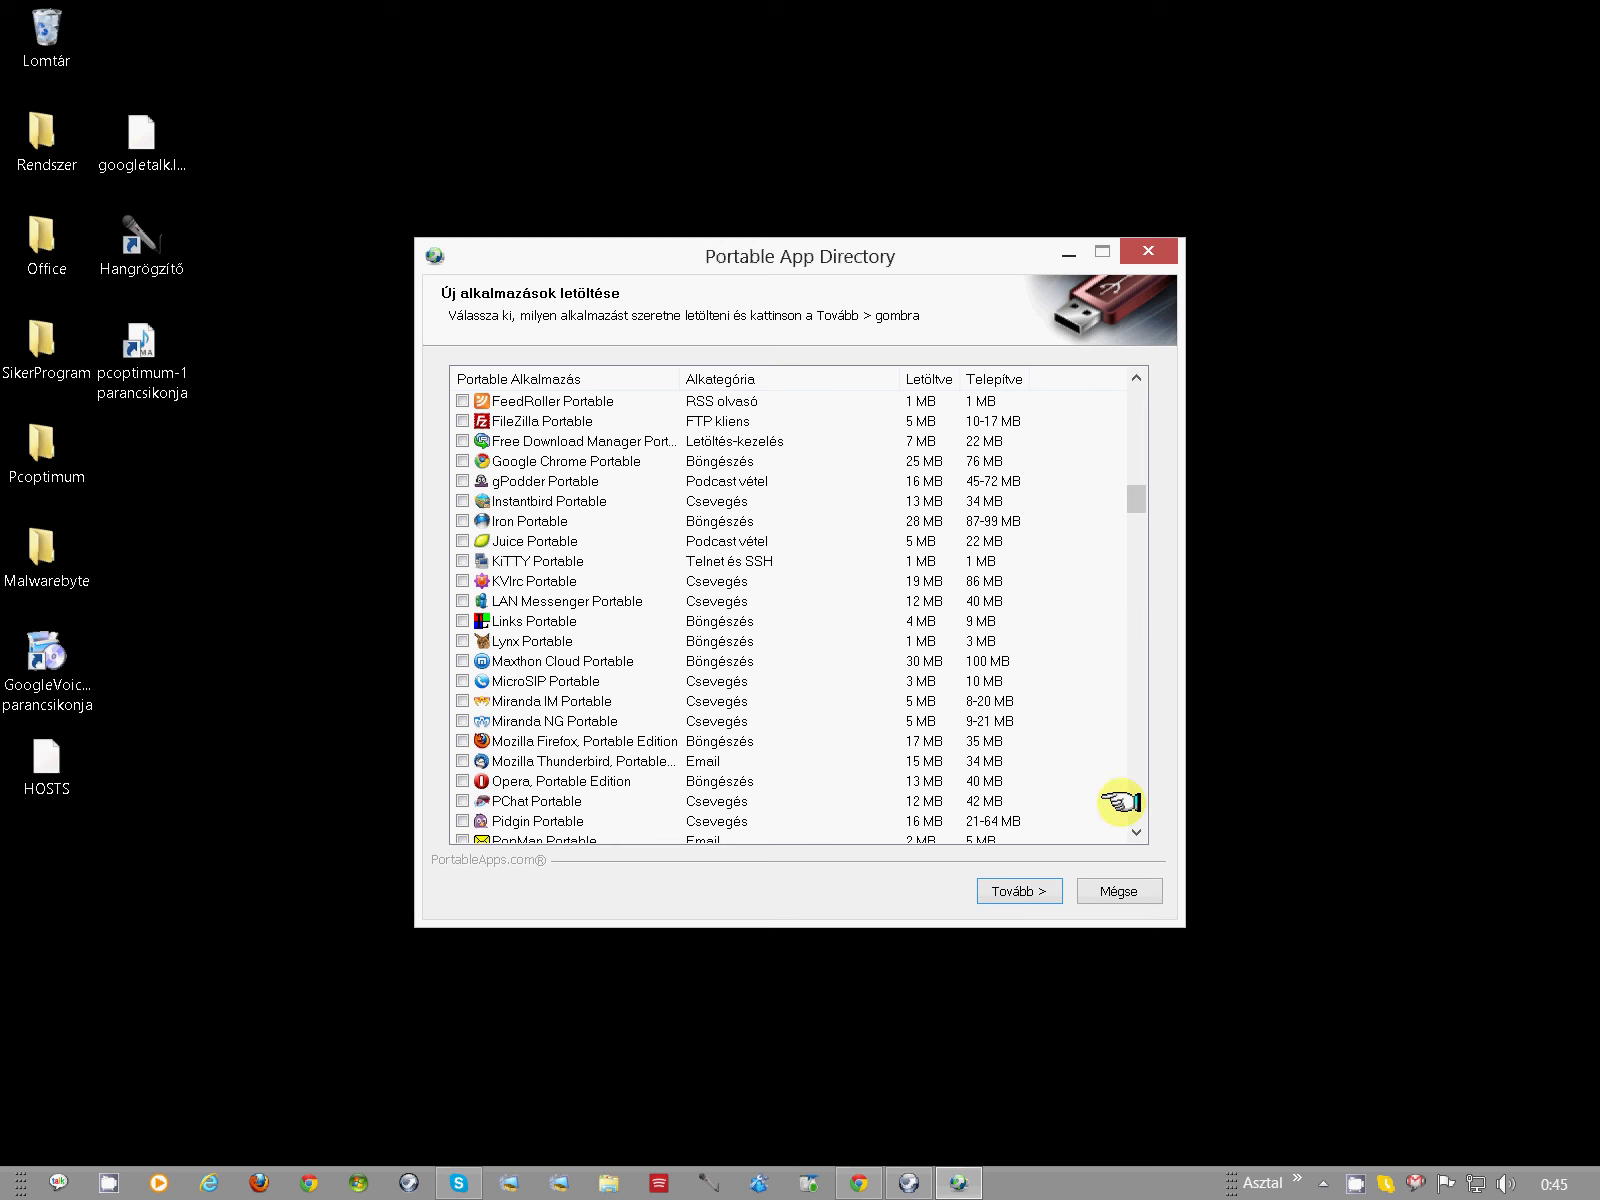
{"action": "left_click_drag", "start_coordinate": [1136, 831], "coordinate": [1136, 827]}
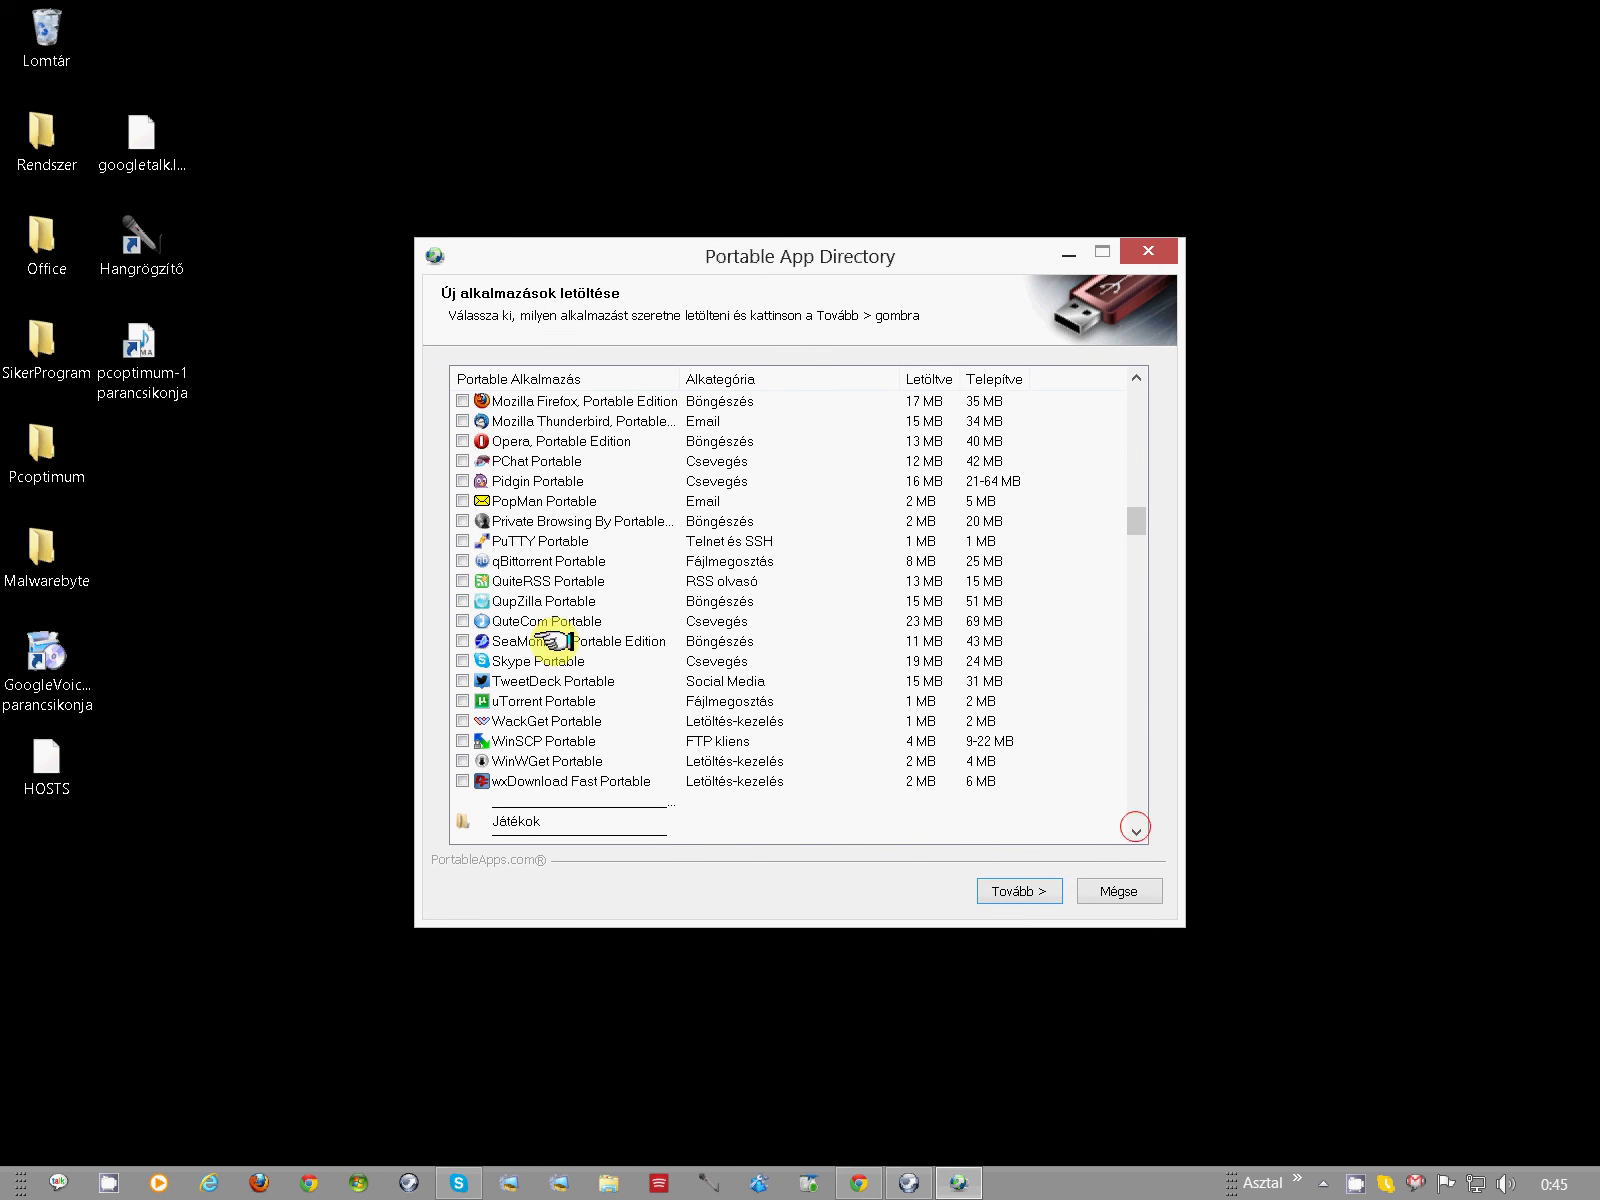
{"action": "left_click", "coordinate": [1136, 836]}
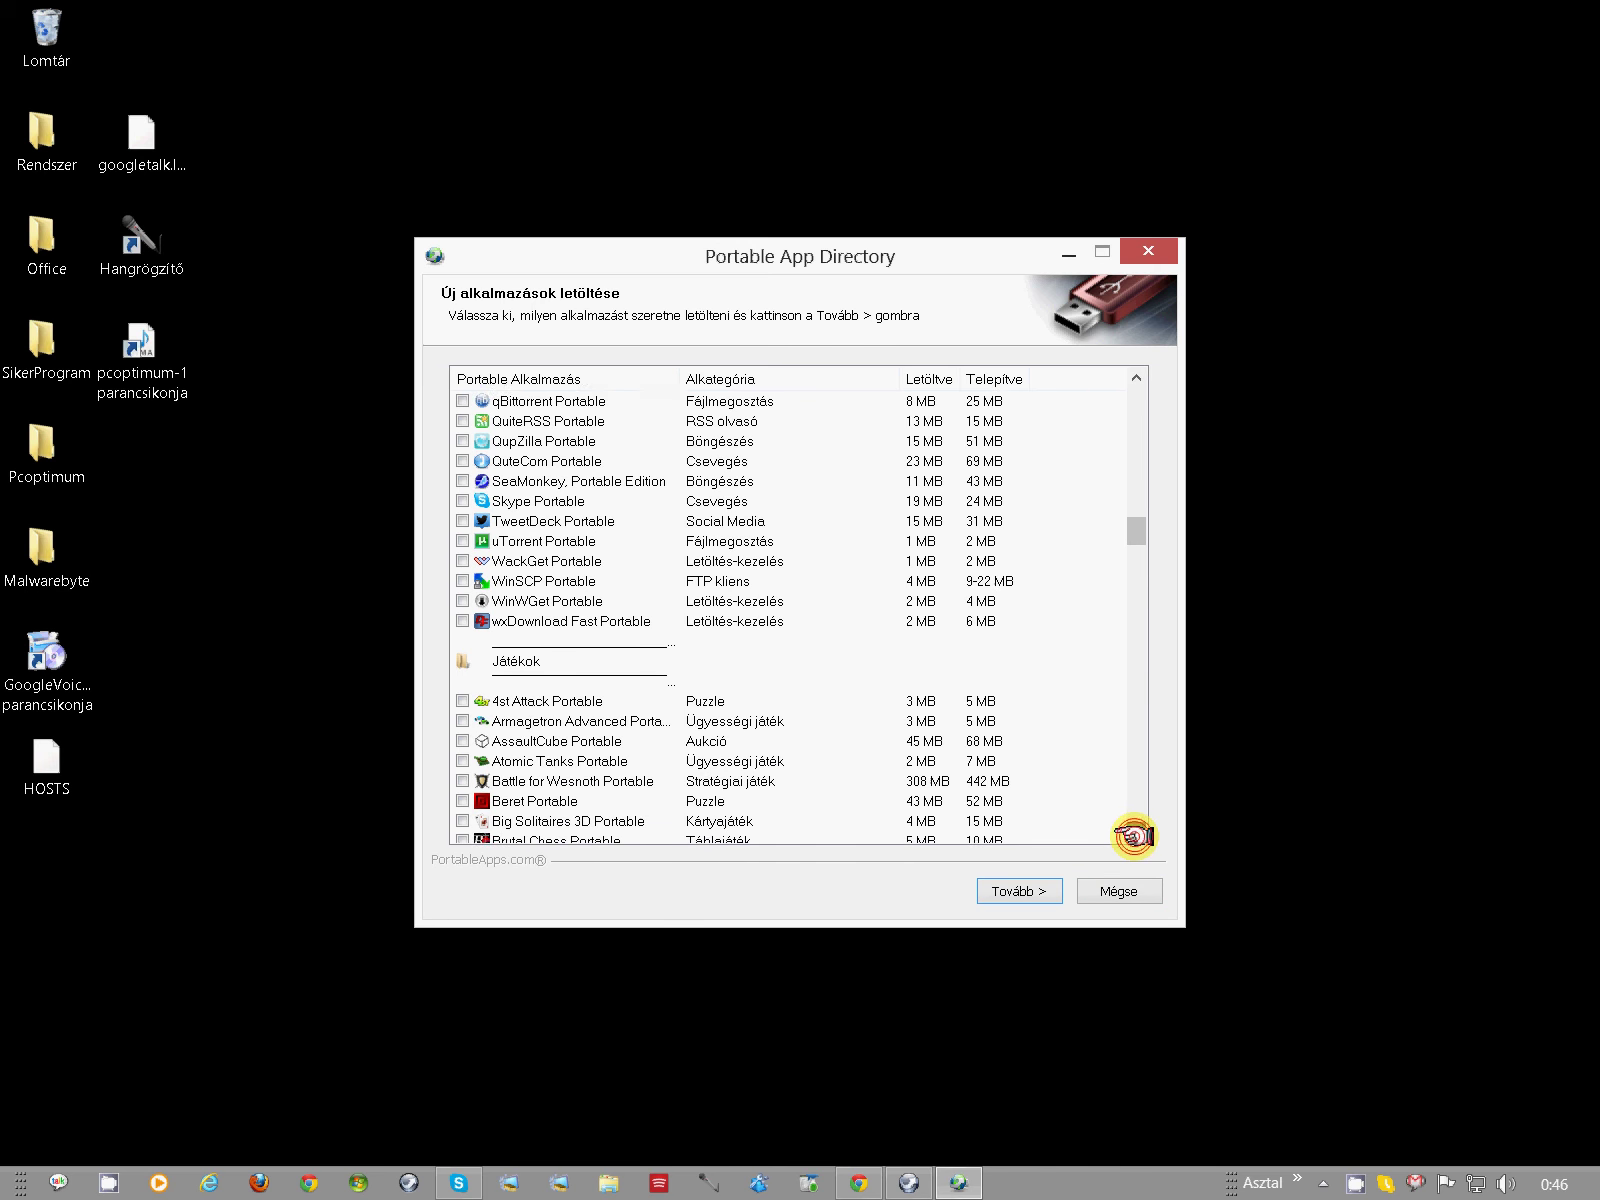
{"action": "left_click", "coordinate": [1136, 836]}
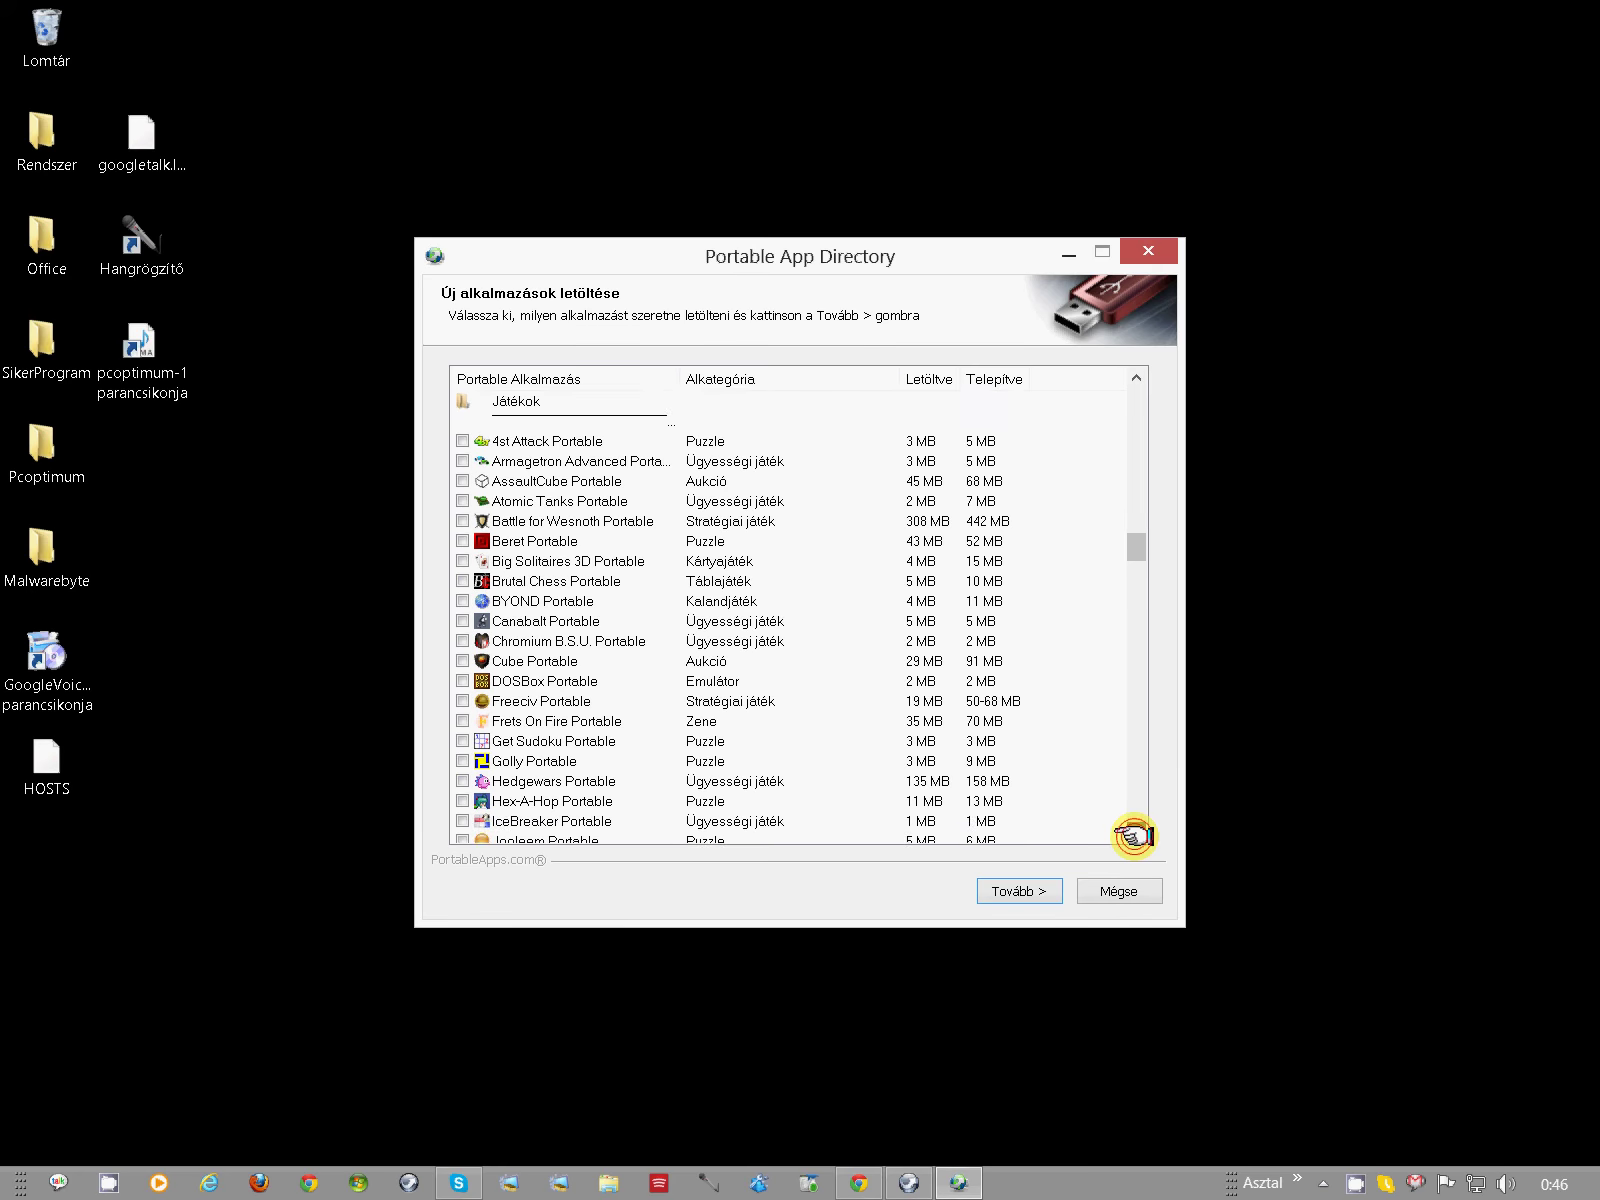
{"action": "left_click", "coordinate": [1137, 837]}
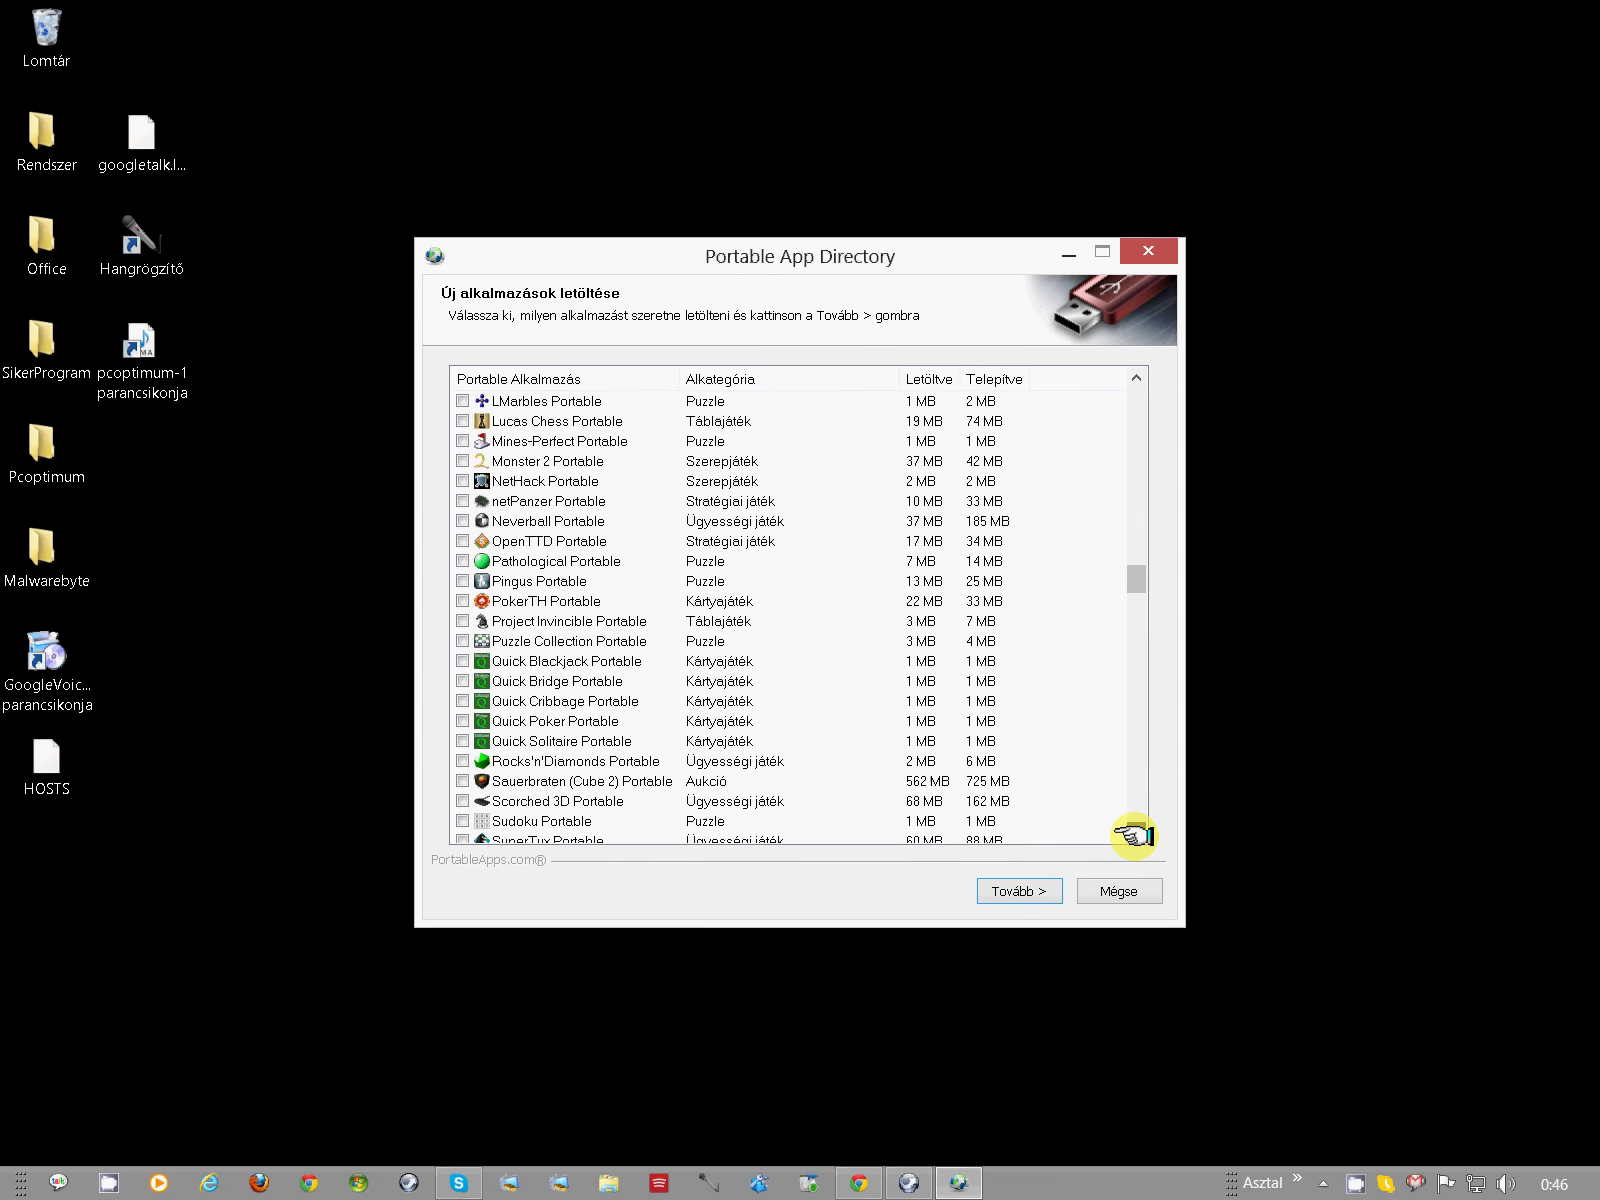
{"action": "left_click", "coordinate": [1137, 837]}
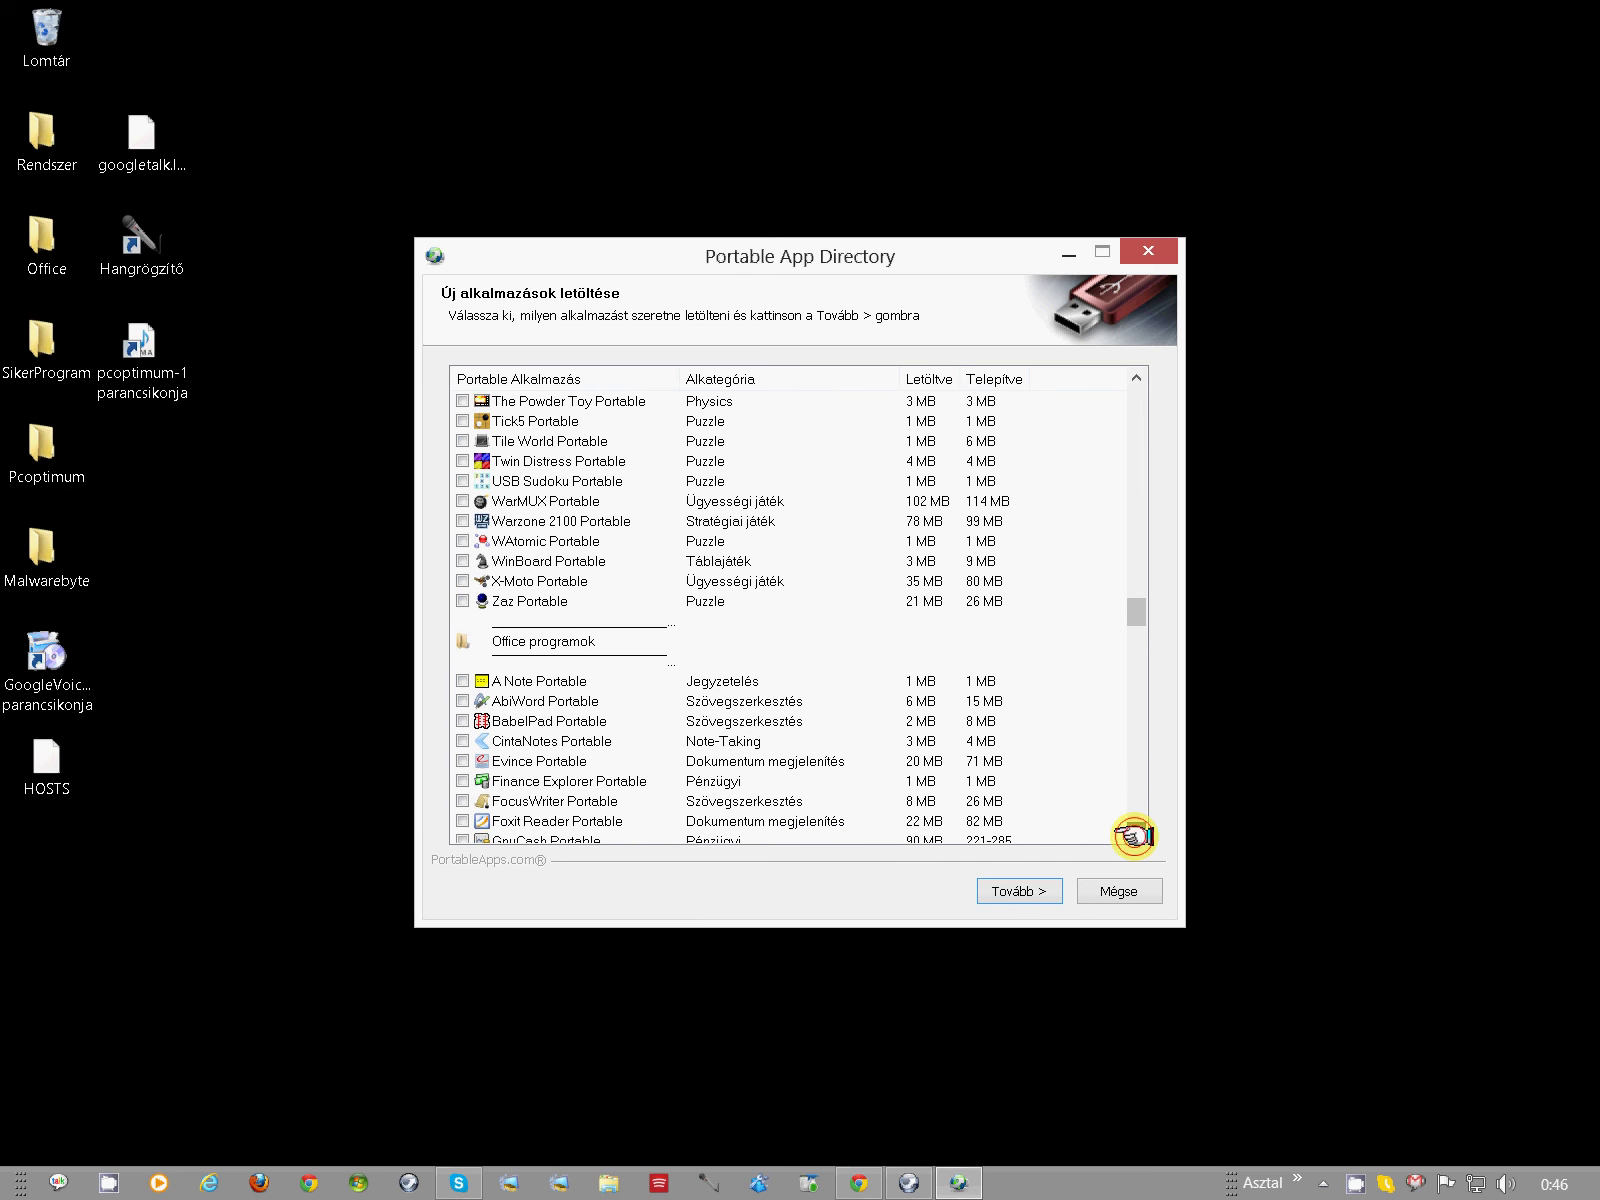
{"action": "left_click", "coordinate": [1136, 836]}
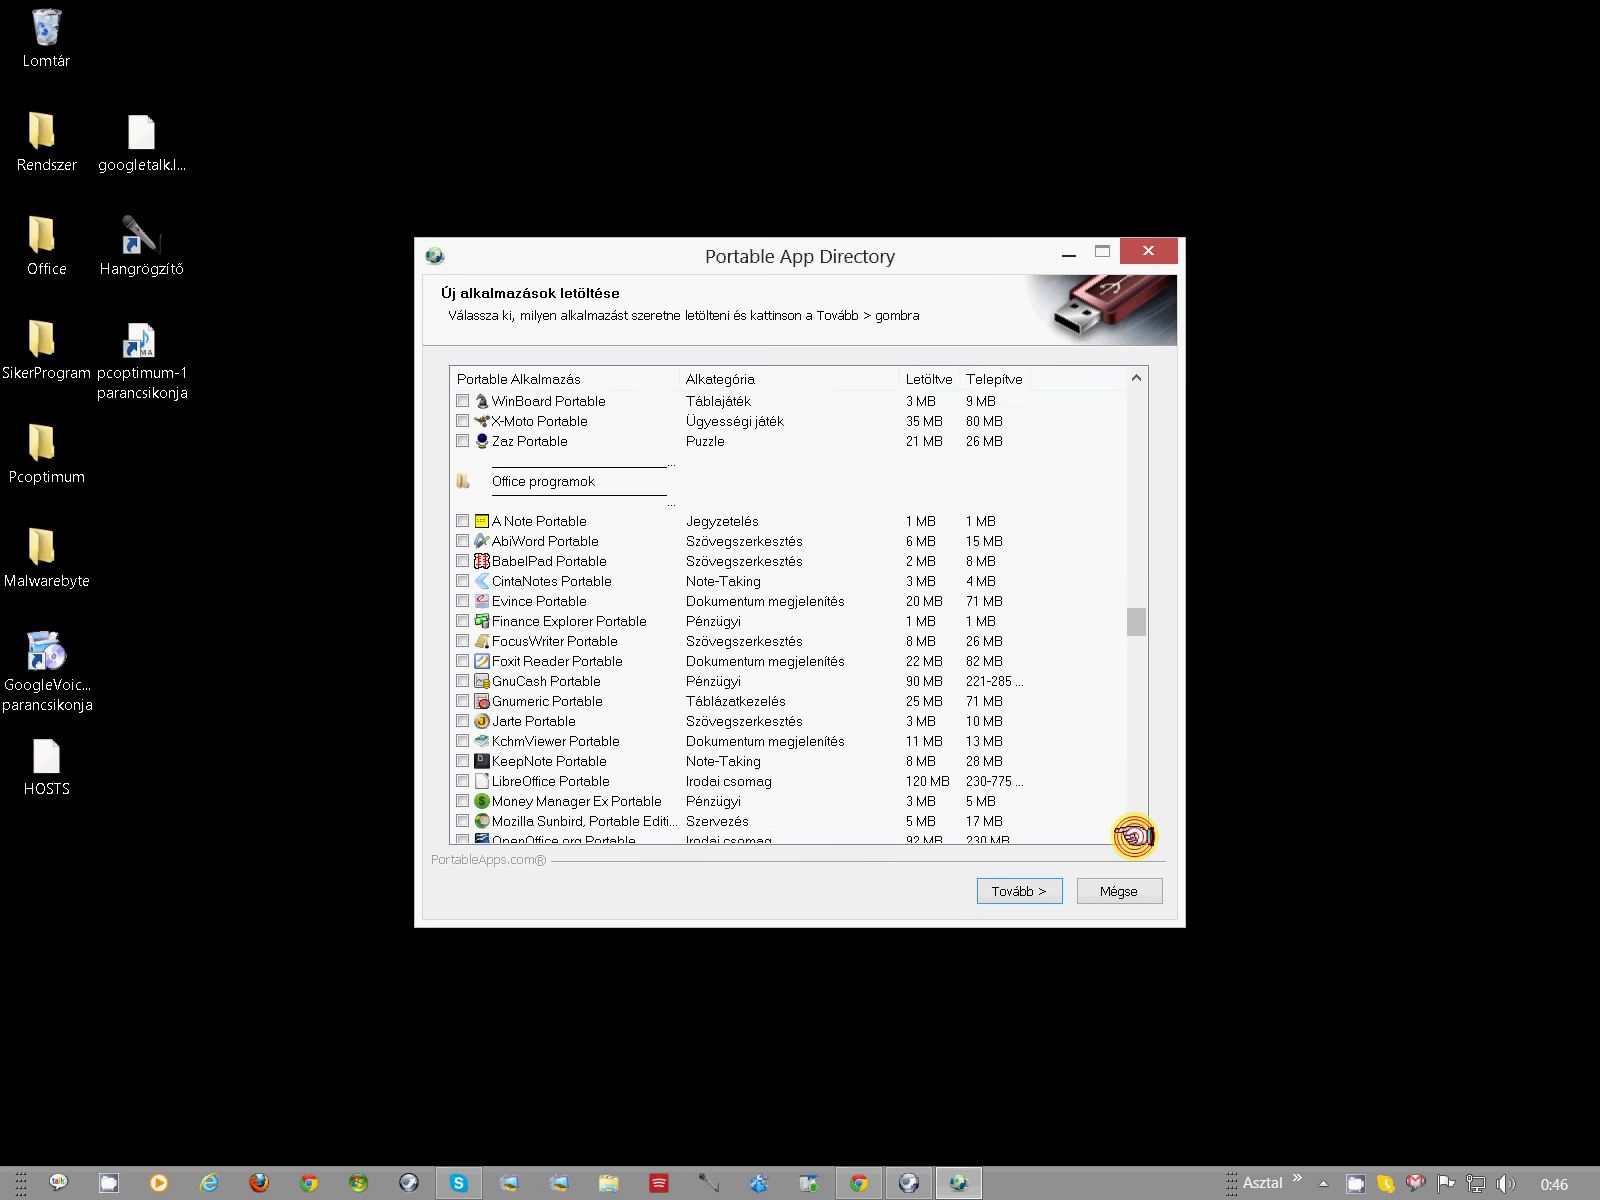
{"action": "left_click", "coordinate": [1136, 836]}
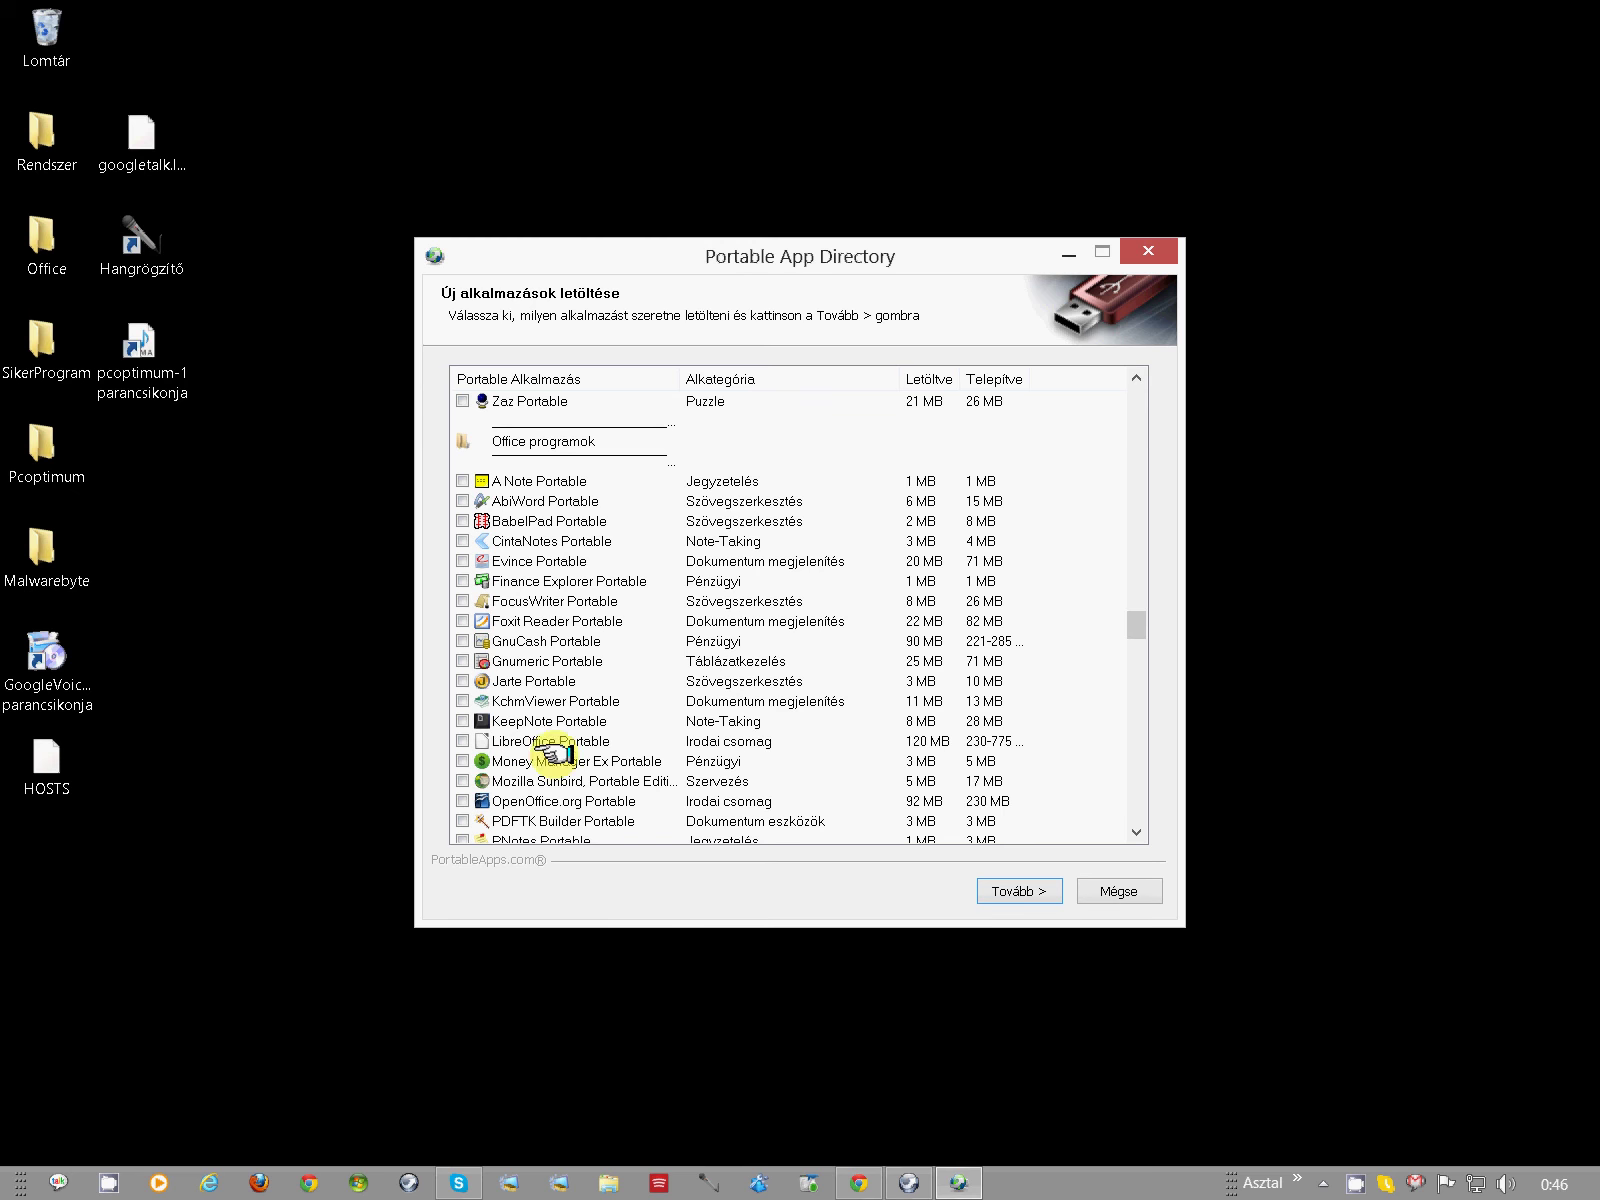
{"action": "left_click", "coordinate": [1137, 832]}
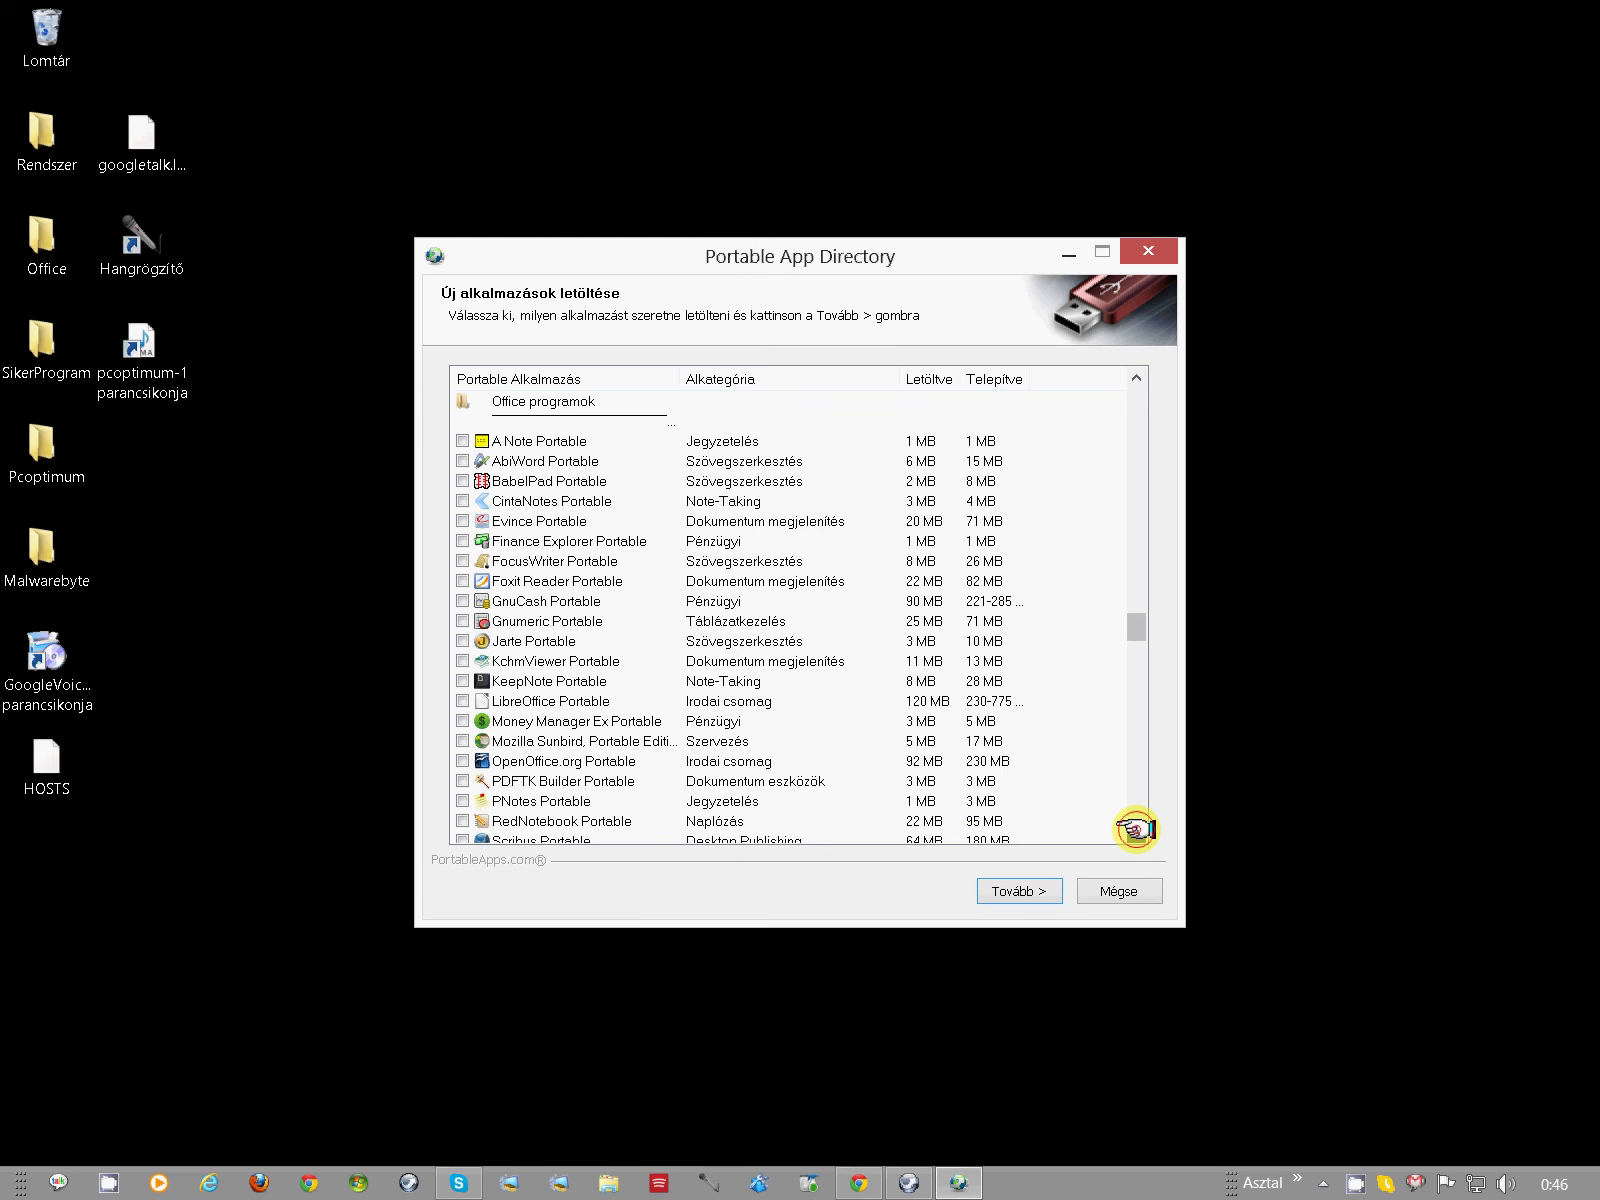
{"action": "left_click_drag", "start_coordinate": [1136, 832], "coordinate": [1136, 830]}
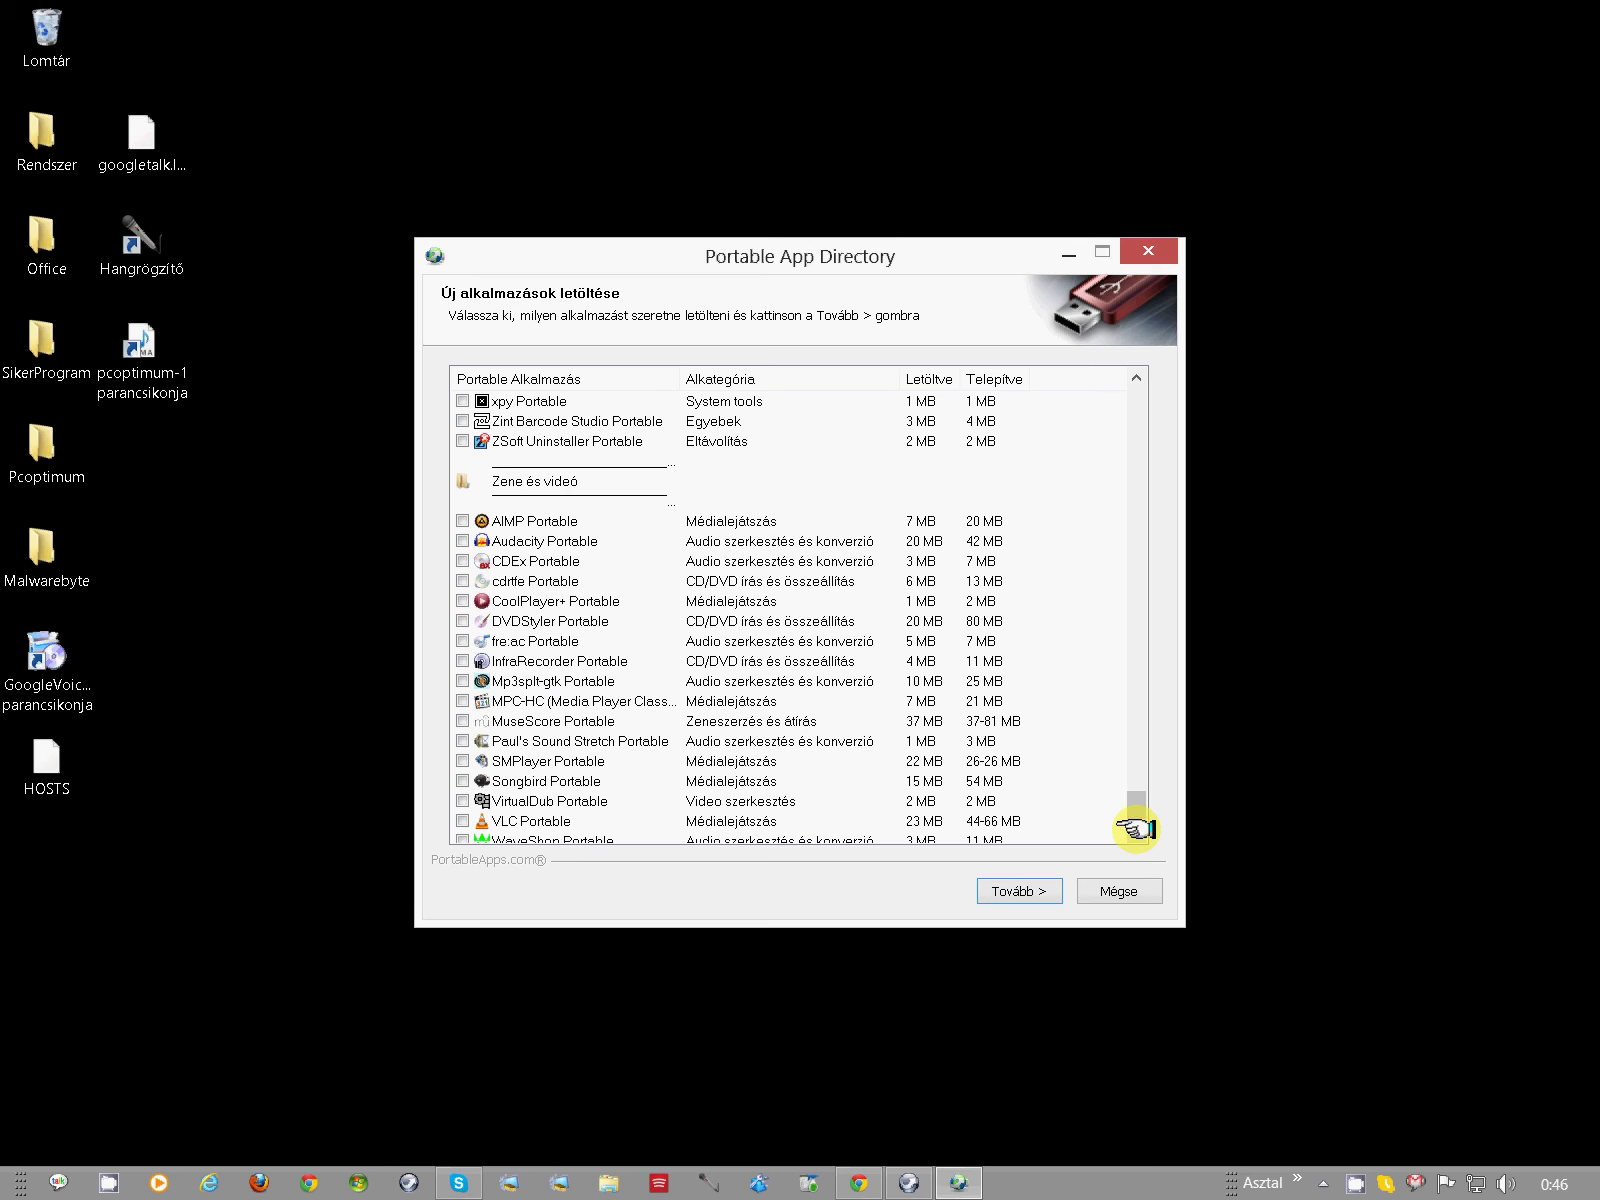
{"action": "left_click", "coordinate": [1136, 830]}
{"action": "left_click", "coordinate": [1137, 830]}
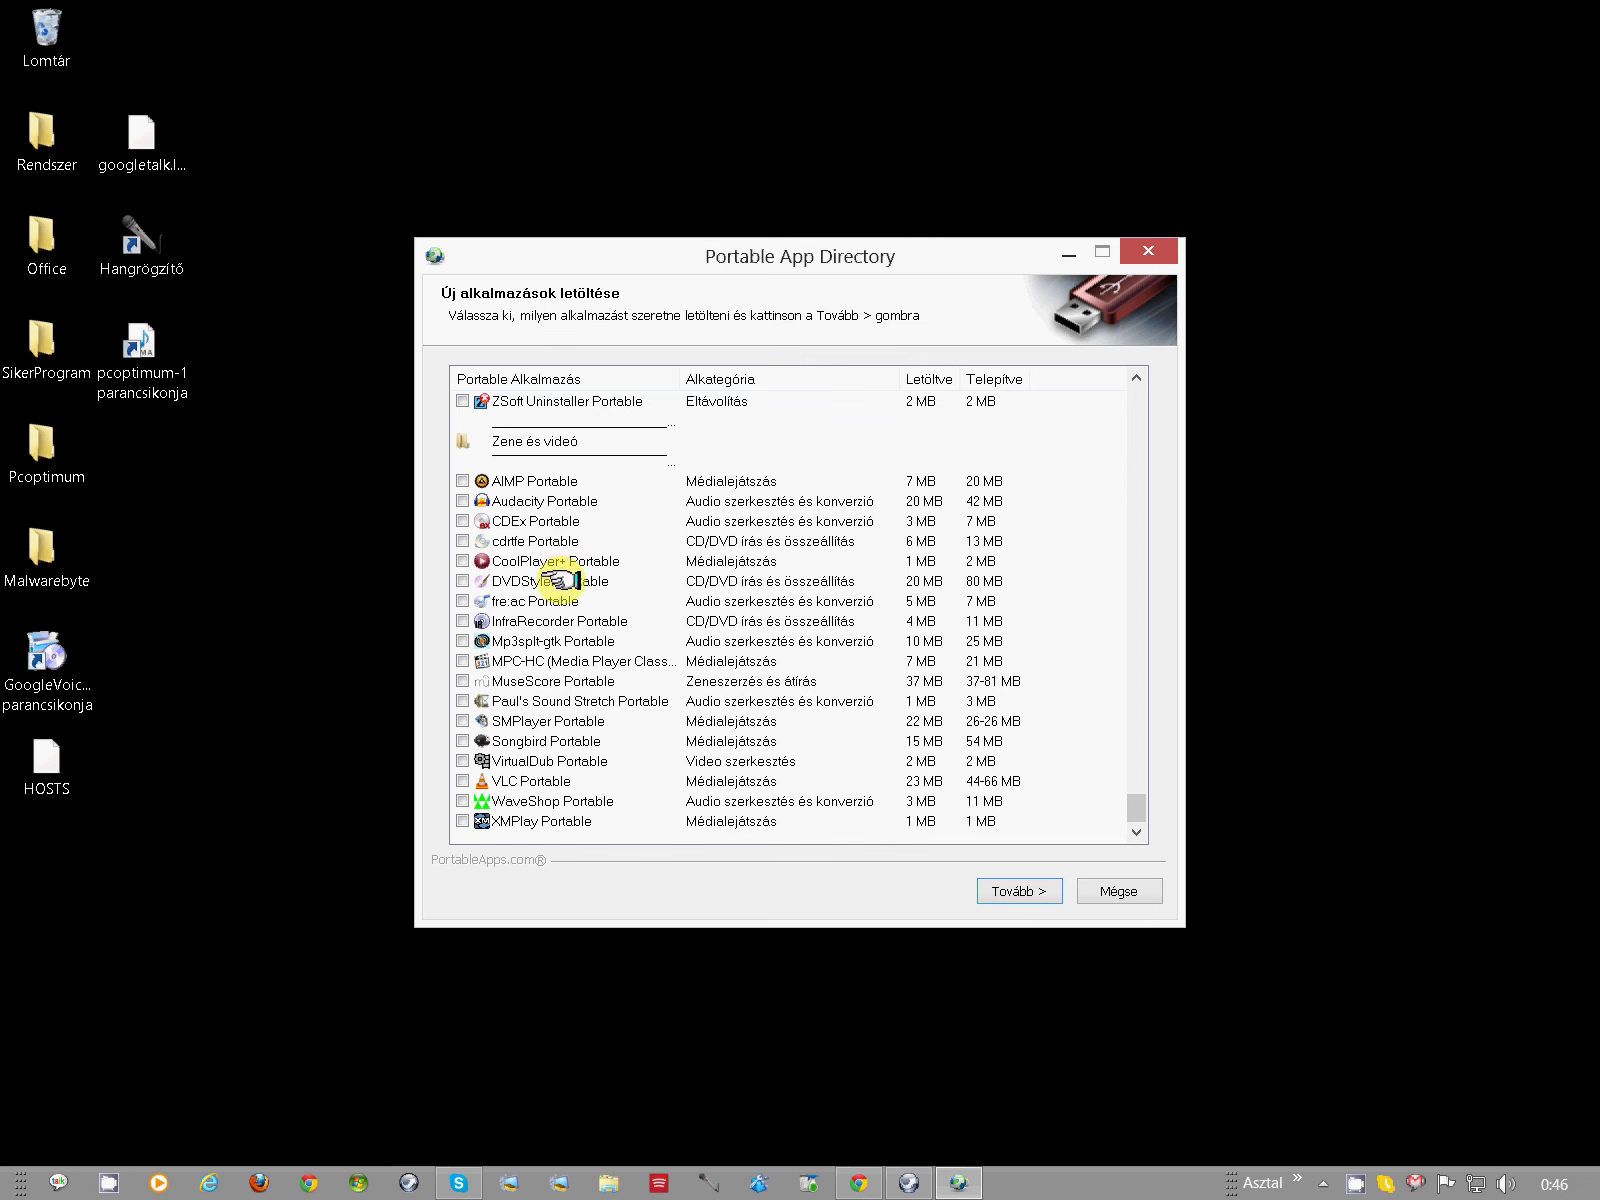
Step: Download and install InfraRecorder Portable from the Zene és videó category, and bring up the PortableApps.com platform menu
{"action": "left_click", "coordinate": [462, 621]}
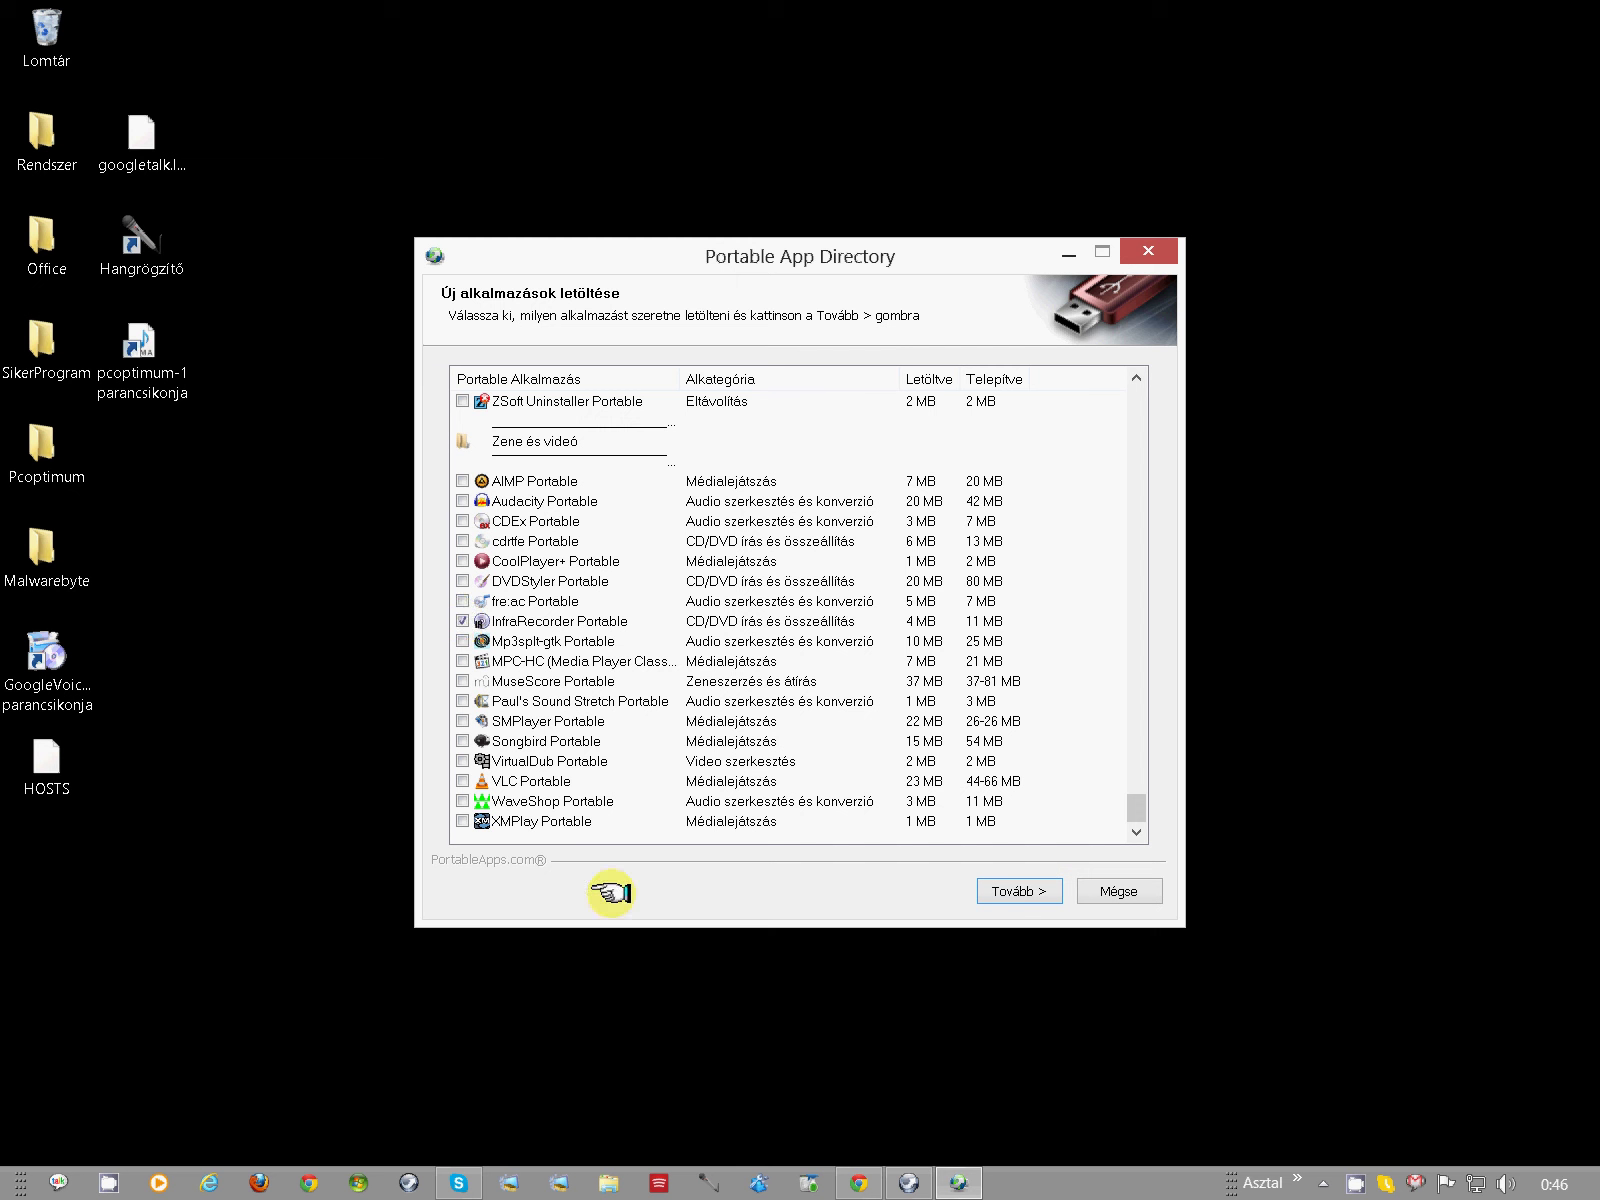
{"action": "left_click", "coordinate": [1010, 892]}
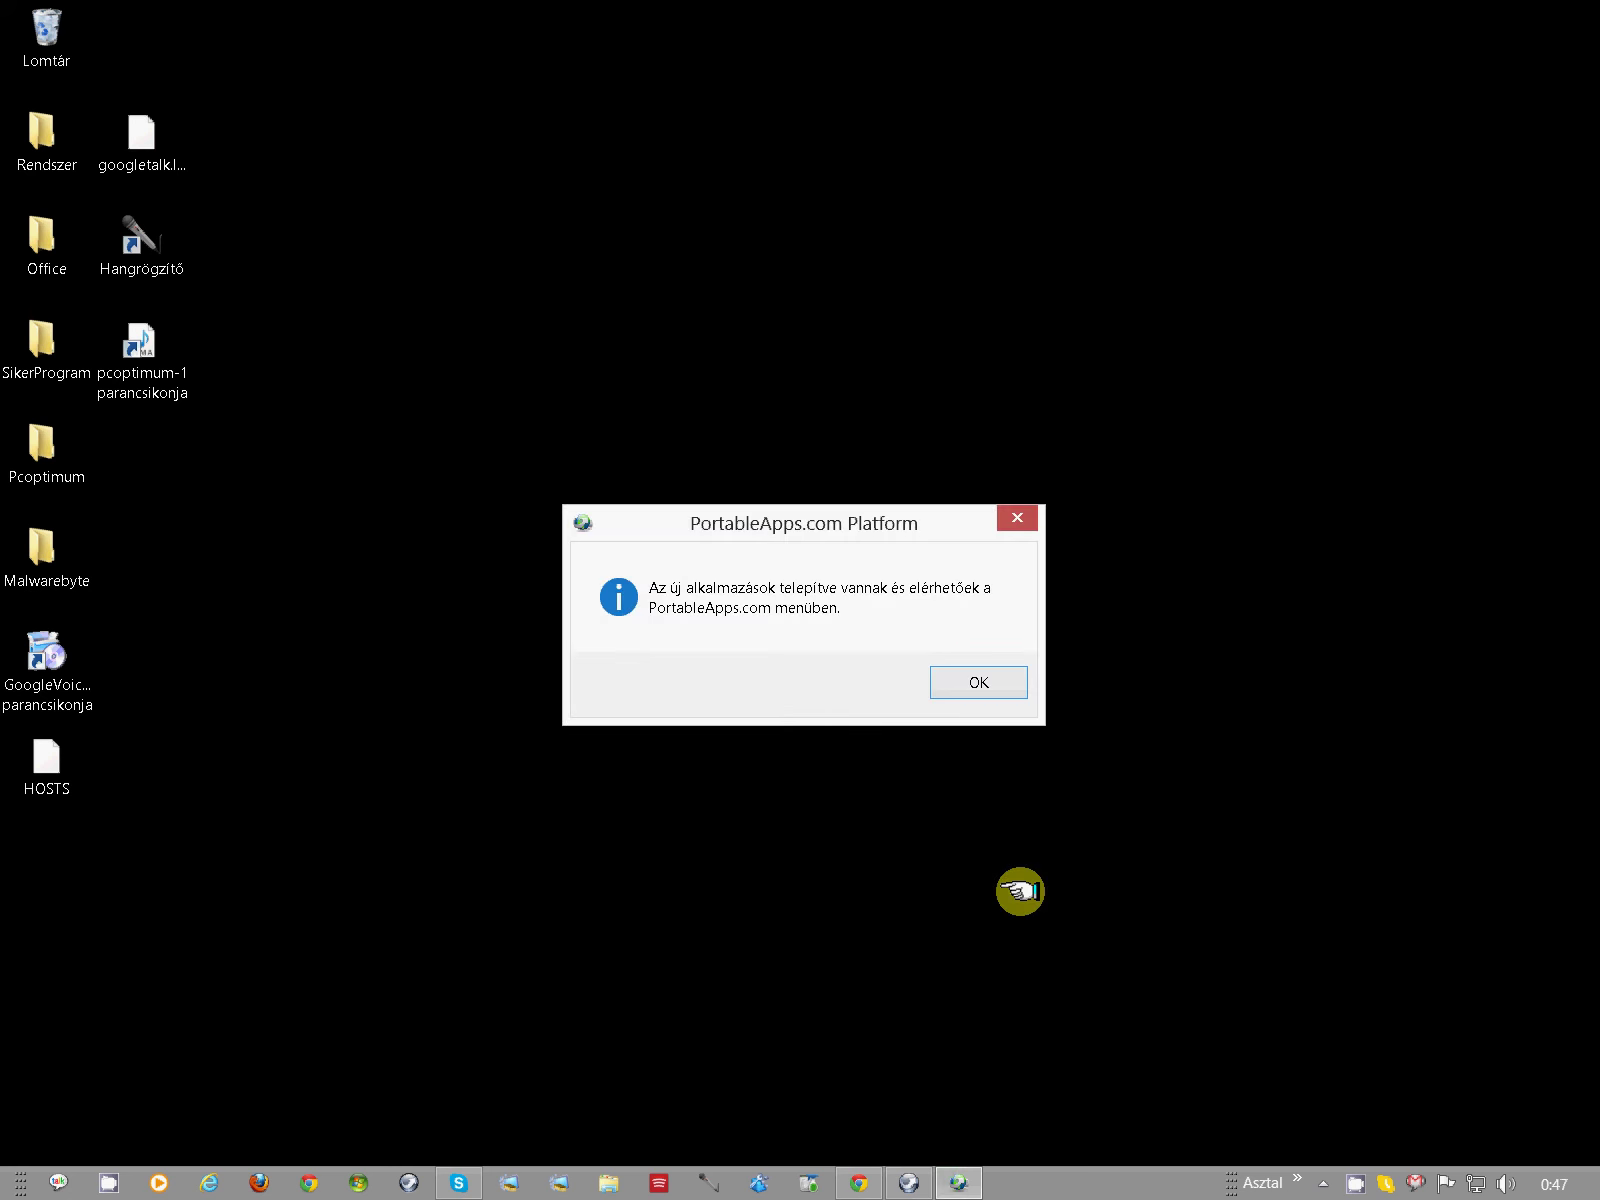
{"action": "left_click", "coordinate": [978, 680]}
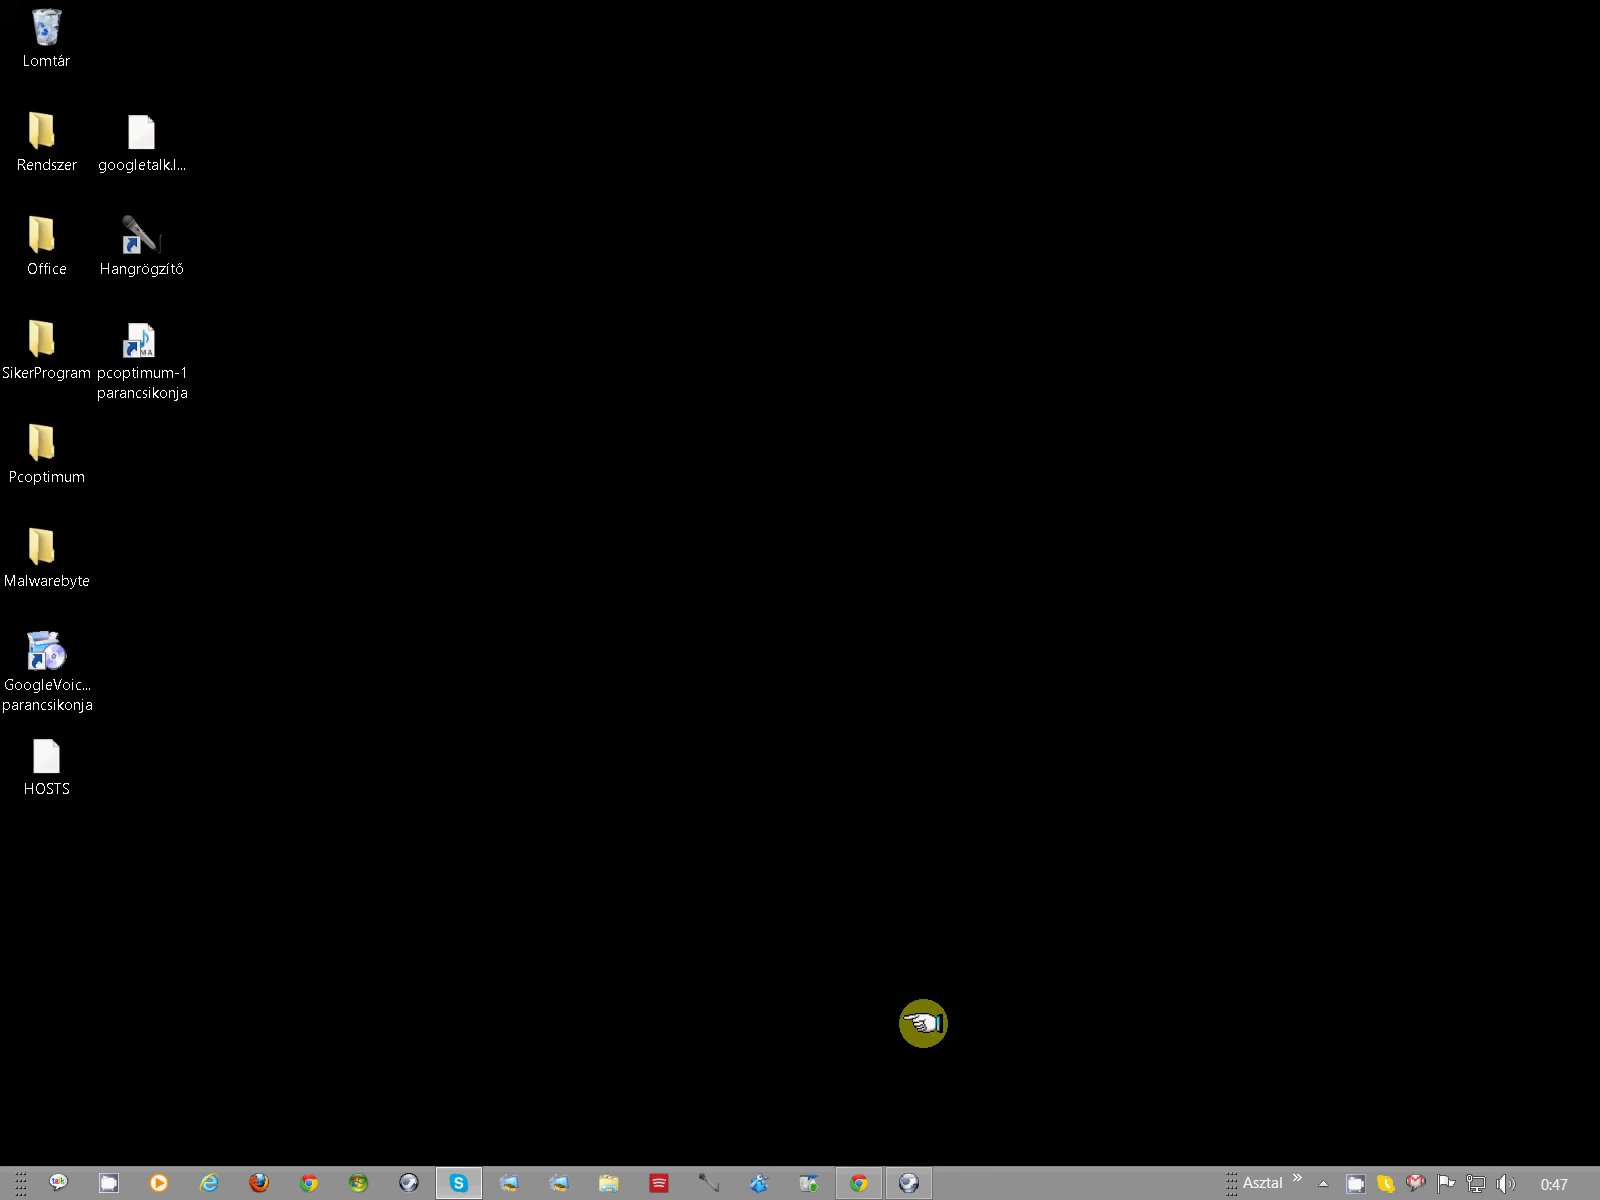
{"action": "left_click", "coordinate": [905, 1186]}
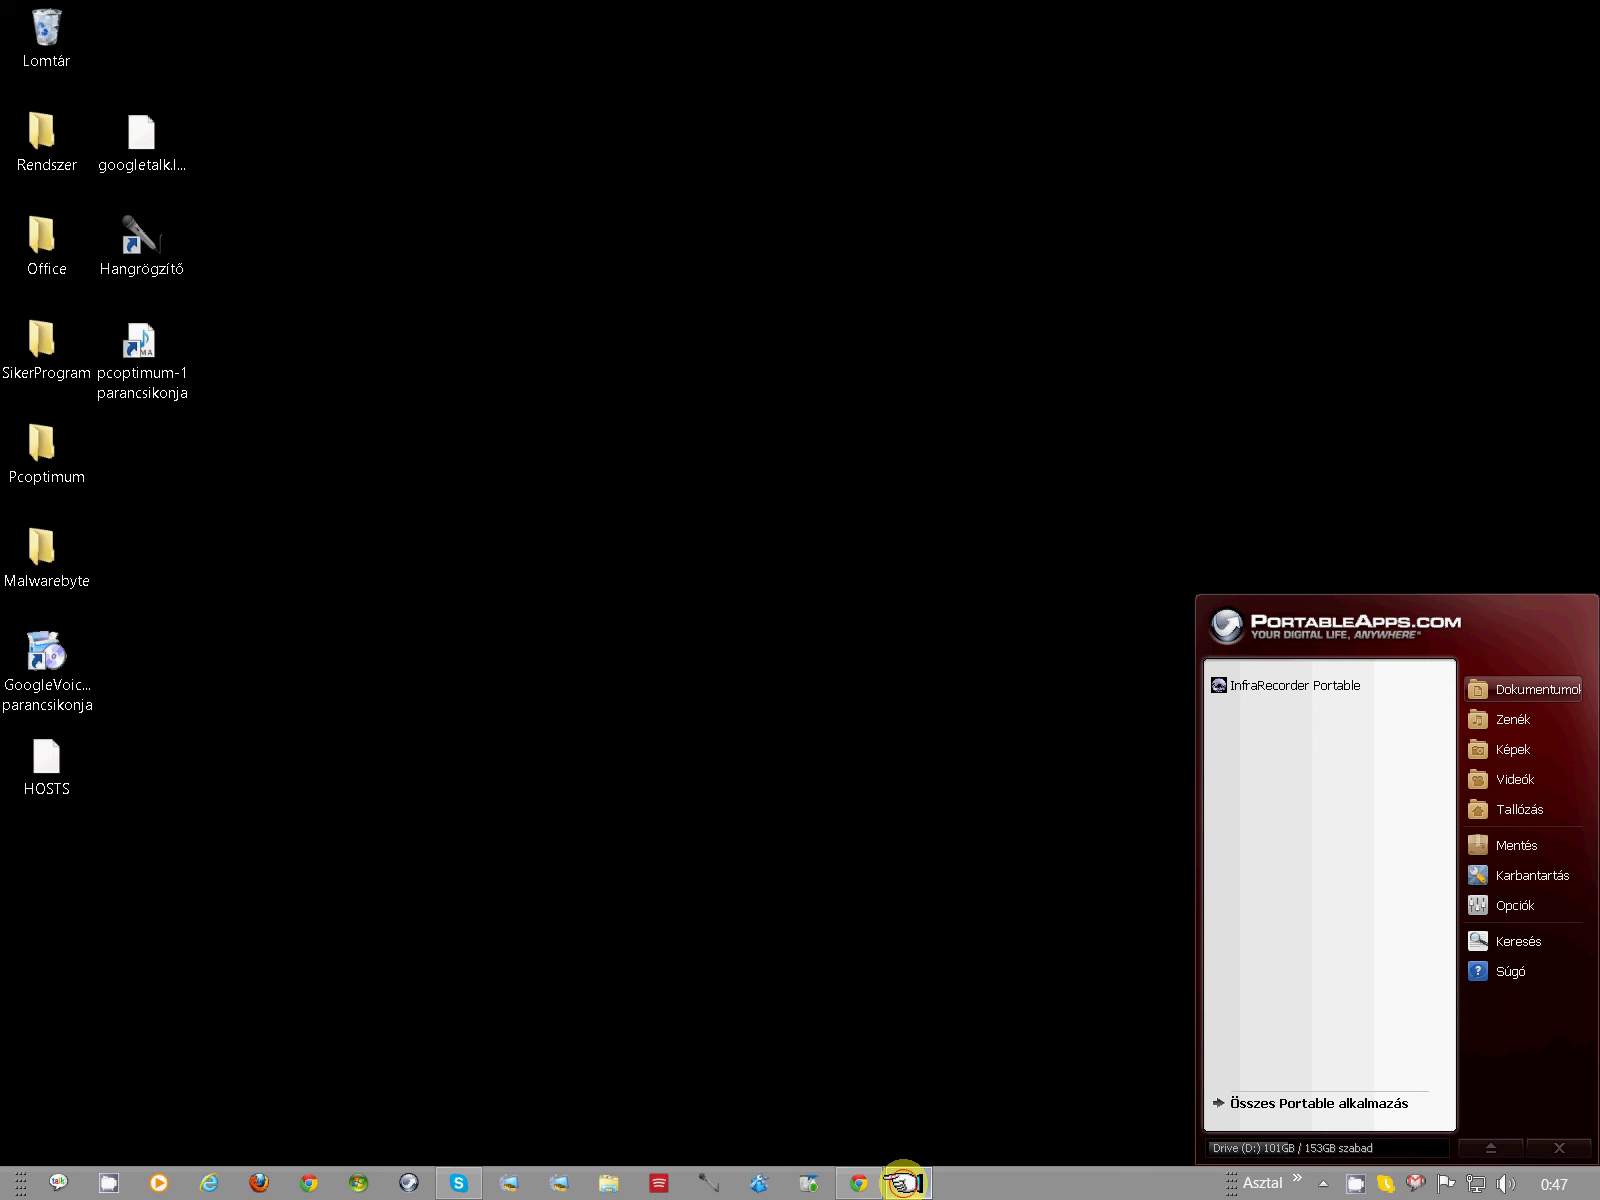